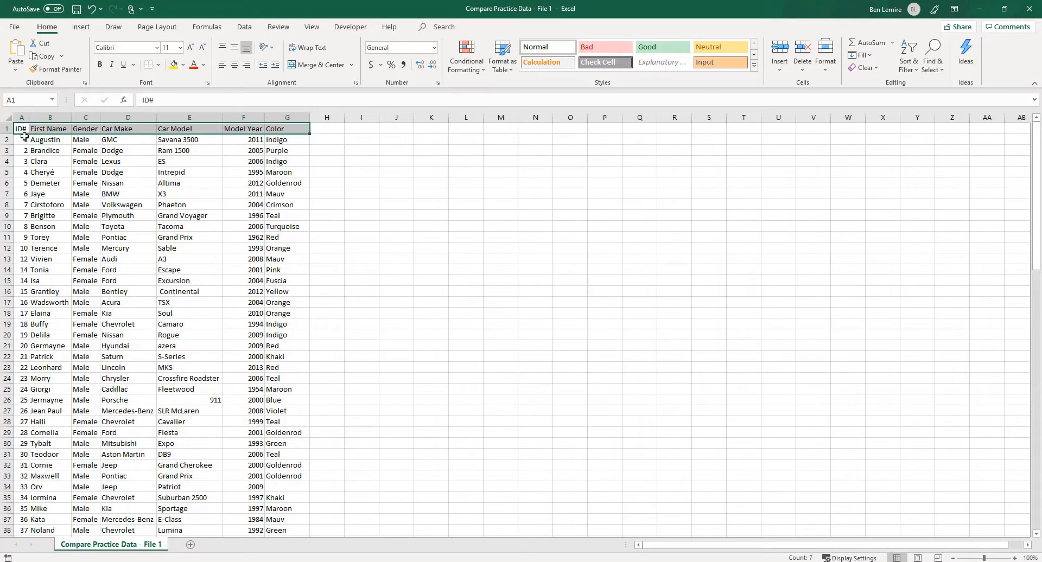
- Examine the ID# header and the ID values beneath it in Compare Practice Data - File 1
click(24, 129)
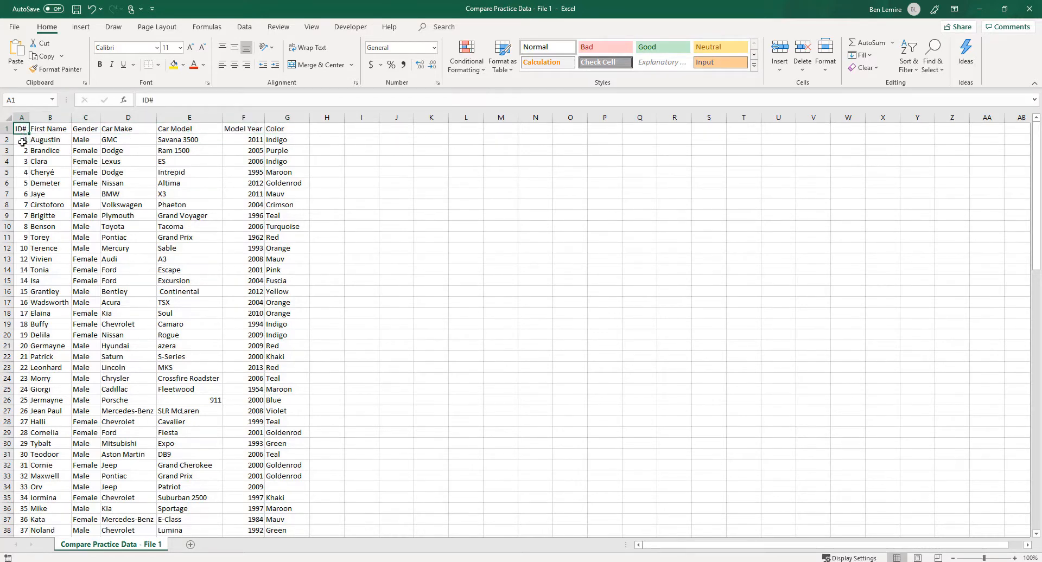
drag(22, 142, 19, 240)
drag(22, 140, 50, 141)
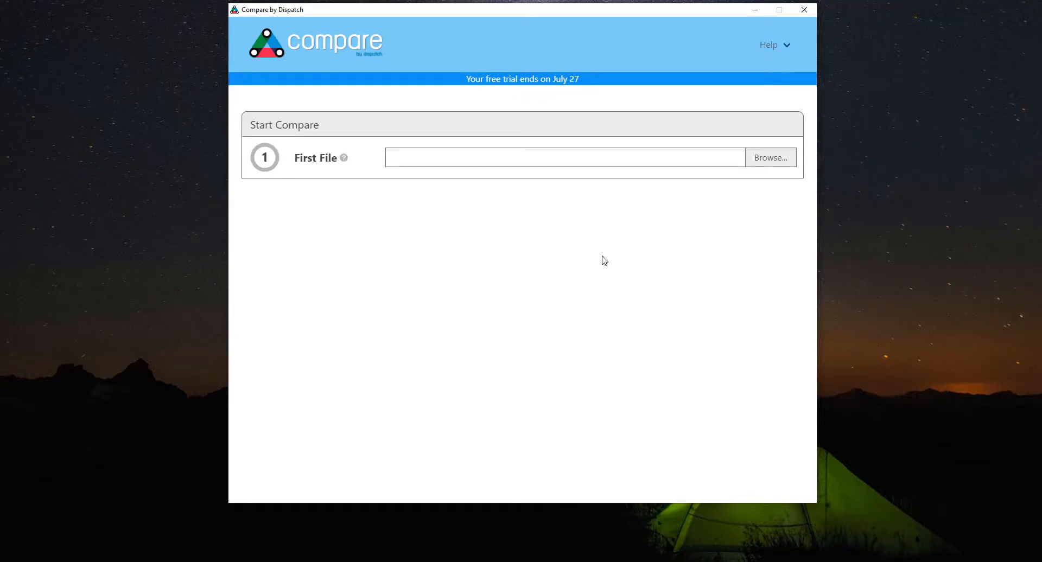
- Load Compare Practice Data - File 1.csv as the first file and File 2.csv as the second, with ID# as the key field
click(752, 156)
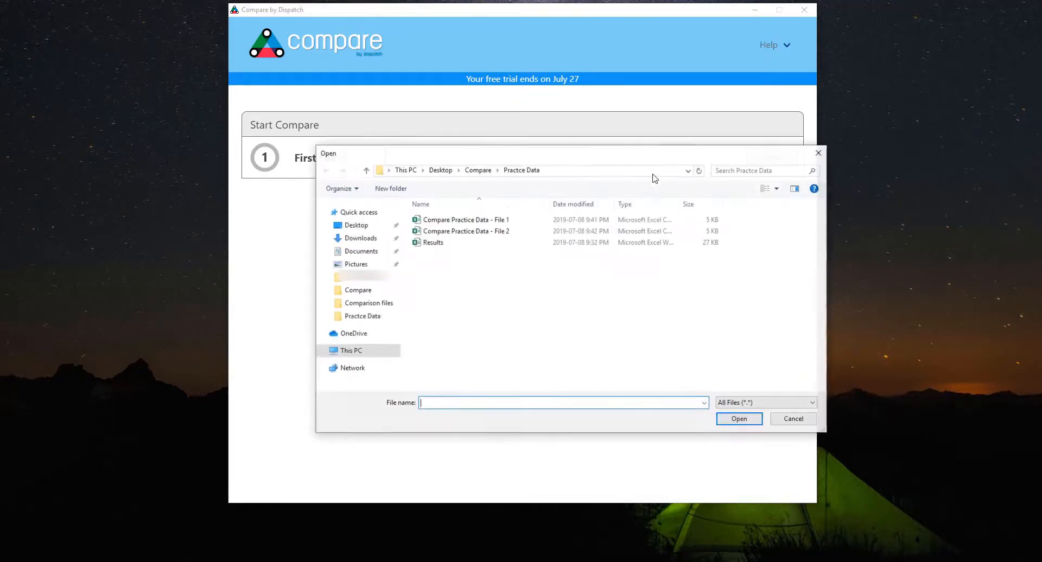
double_click(492, 219)
click(773, 200)
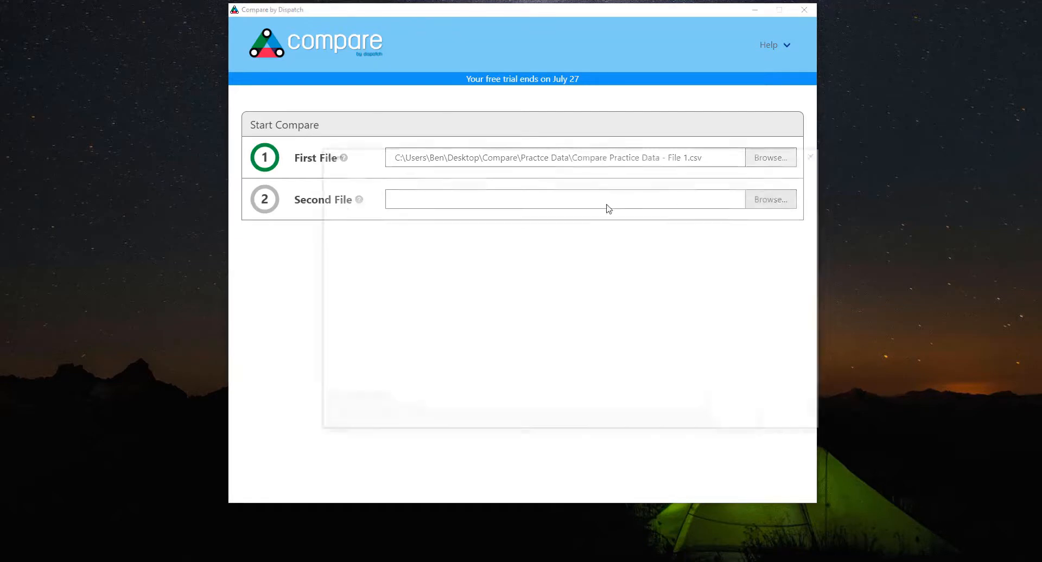
double_click(465, 232)
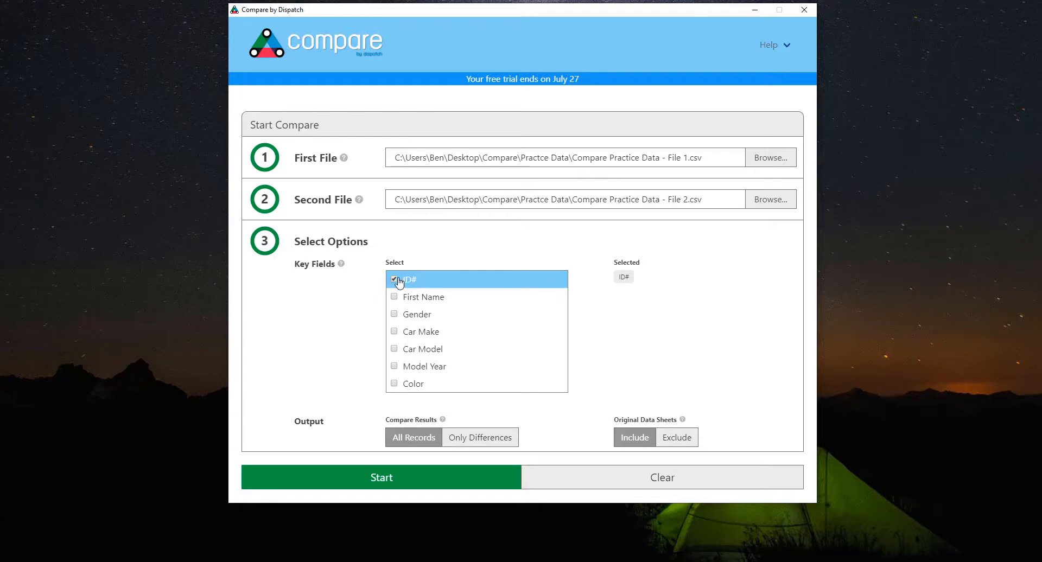
click(419, 285)
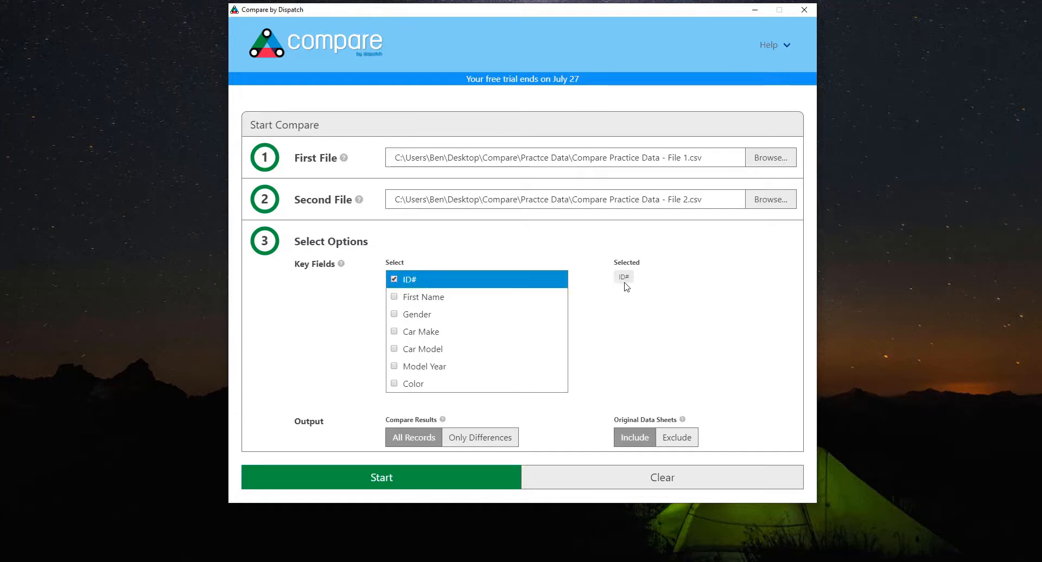
click(391, 298)
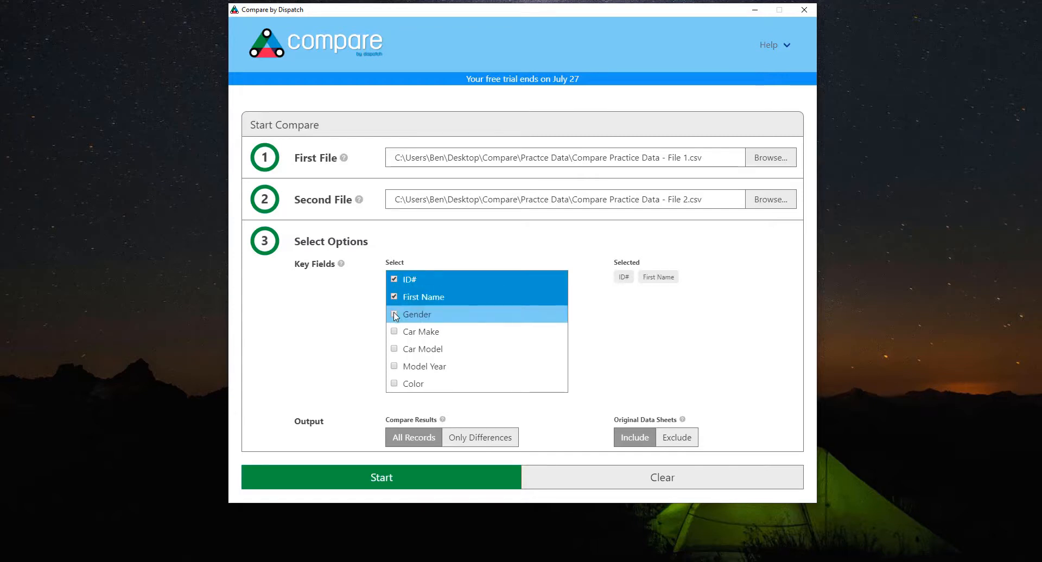
click(395, 315)
click(395, 315)
click(394, 297)
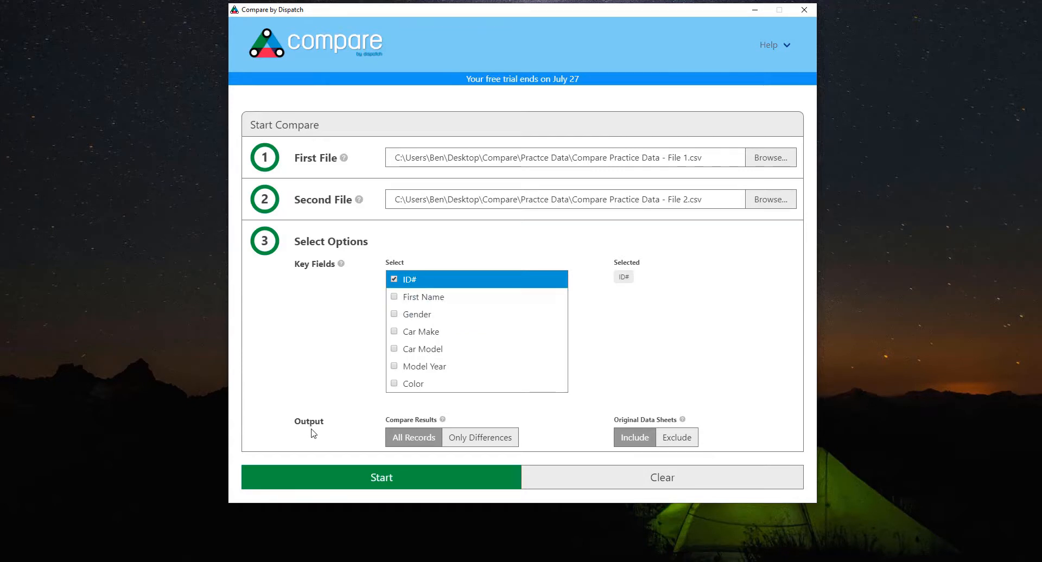
- Run the comparison with its output replacing the existing Results.xlsx in the practice data folder, and open the output file
click(352, 482)
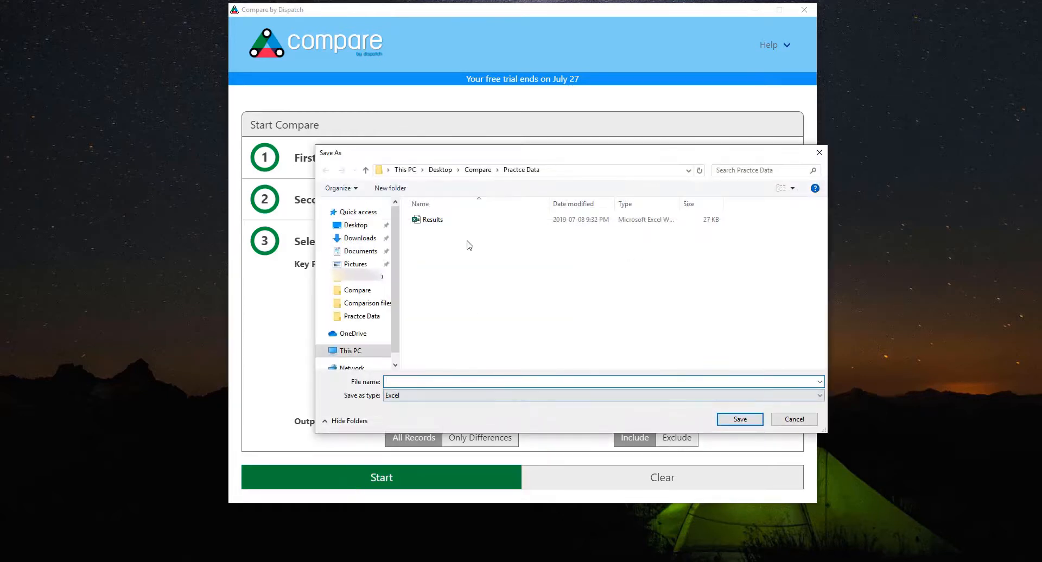
double_click(437, 221)
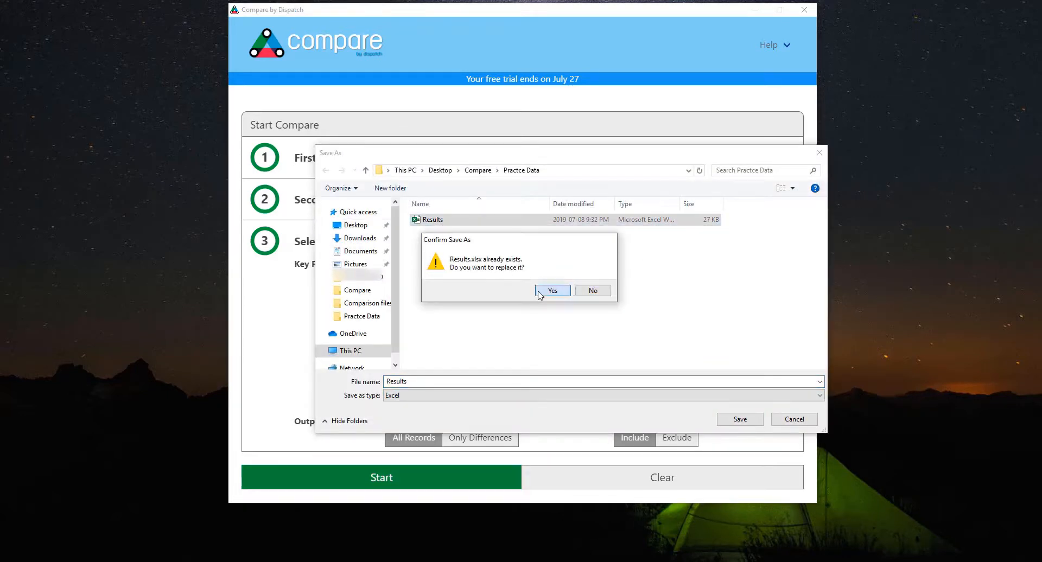
click(552, 291)
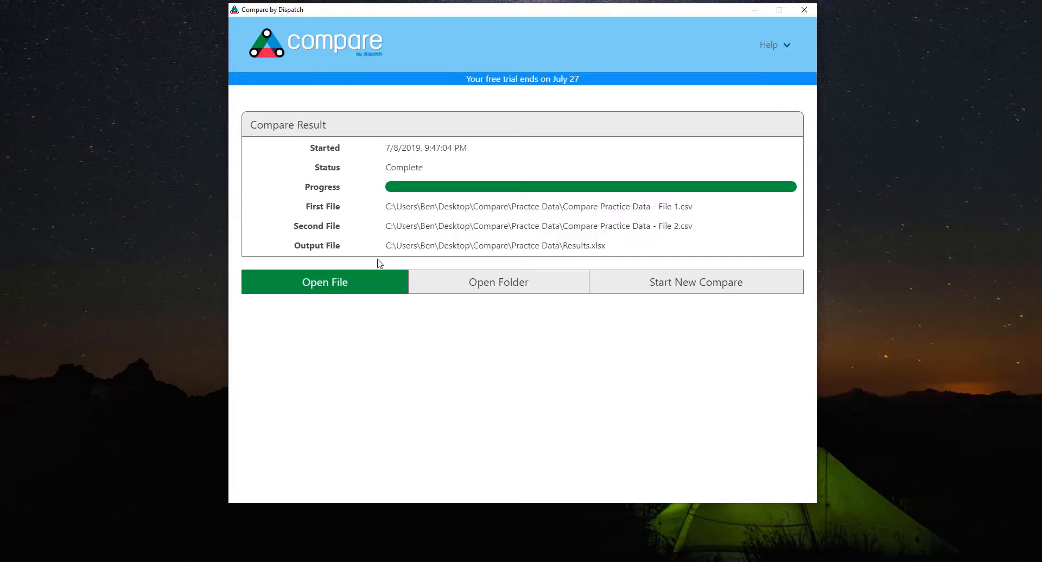
click(366, 287)
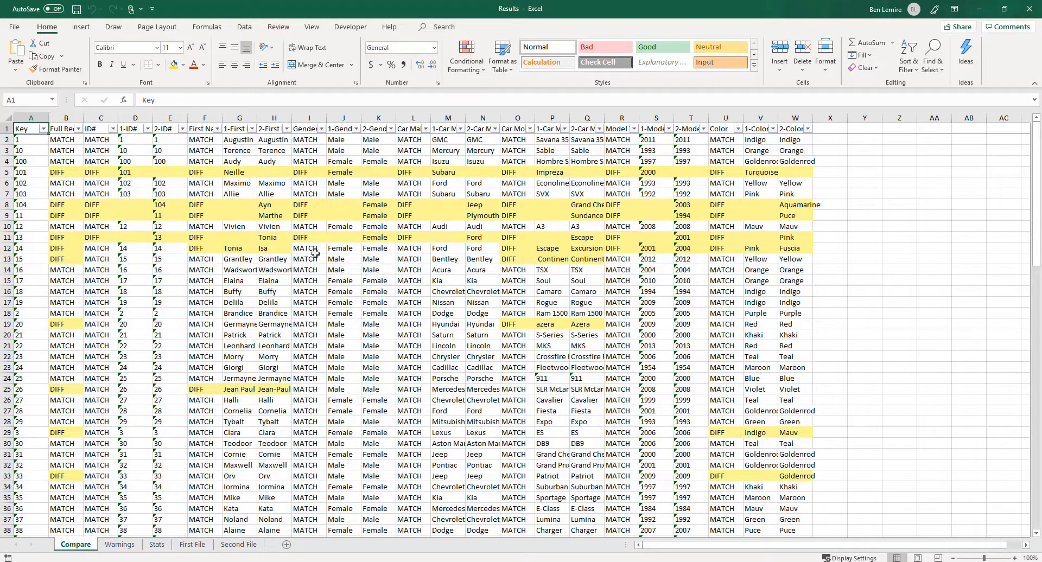
- Look over all columns of the Compare sheet and the original data on the First File sheet, and return to Compare
drag(31, 118, 798, 118)
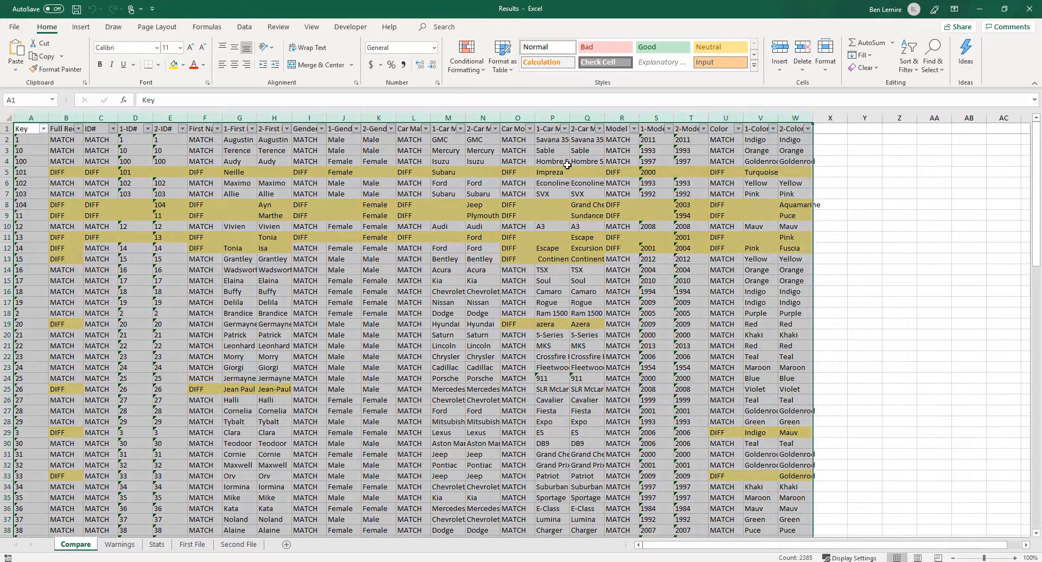
click(357, 172)
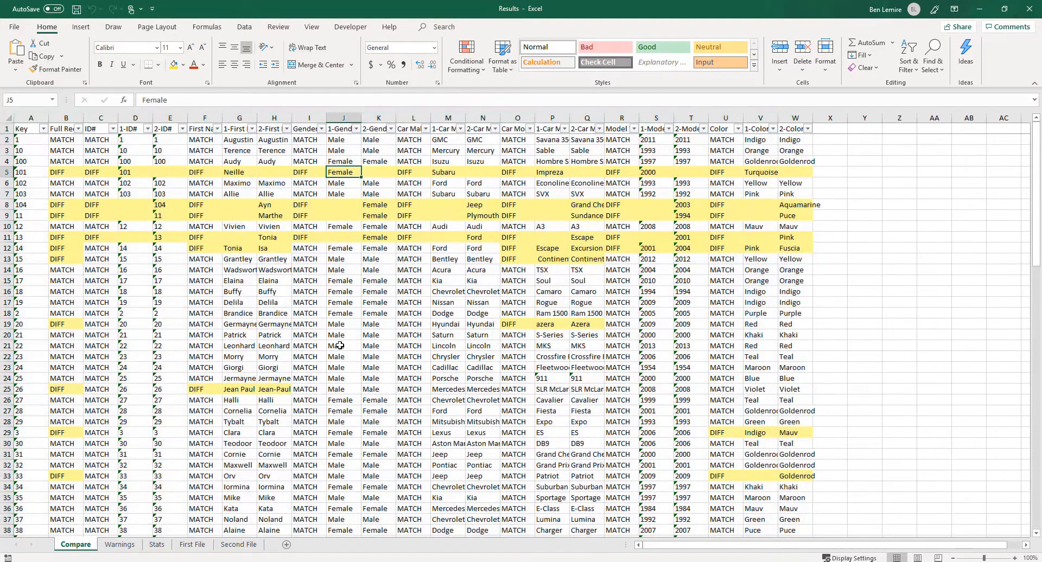
click(193, 544)
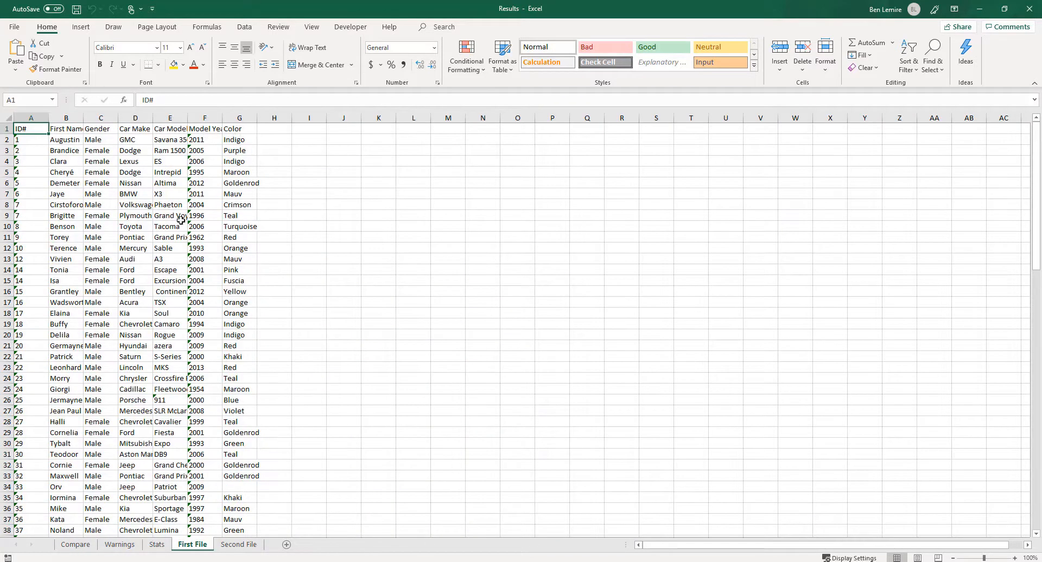
click(80, 545)
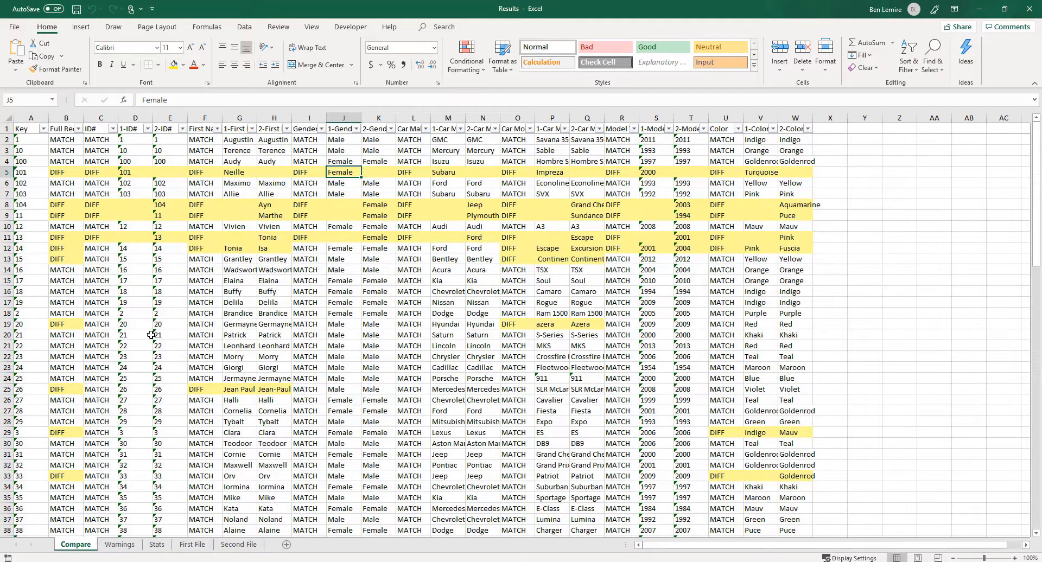
- Widen the First Name, 1-First Name and 2-First Name columns to fit their contents
click(202, 132)
drag(204, 118, 280, 118)
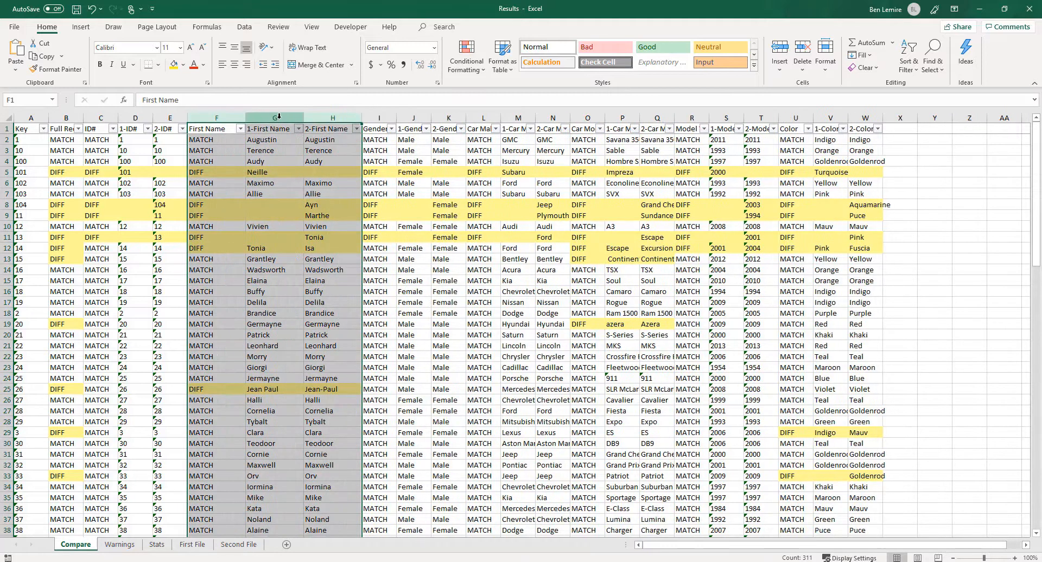
click(281, 130)
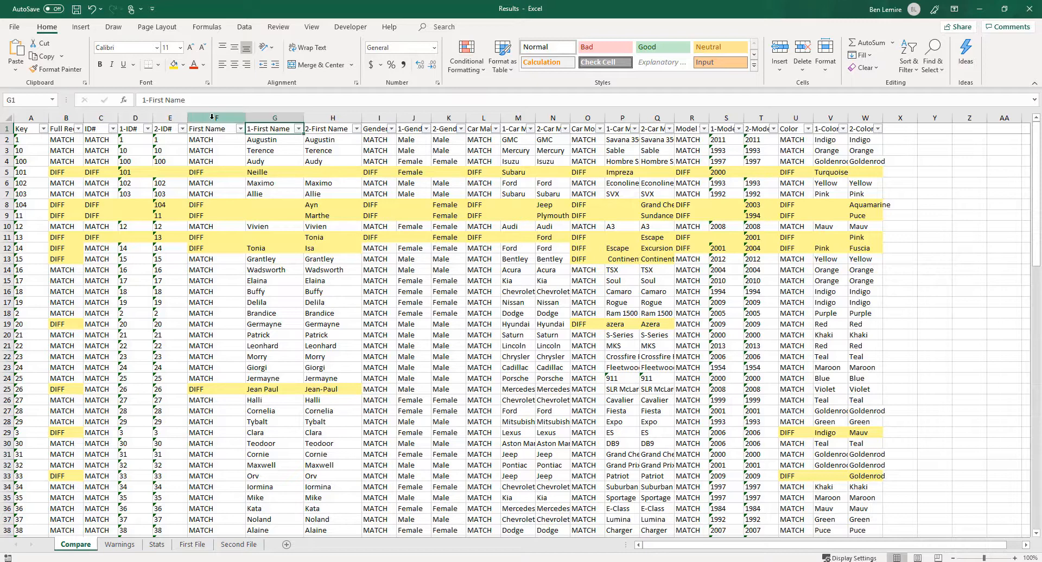
- Examine the match columns for First Name, Gender and Car Make, and the Full Record formula alongside the first record's key
click(216, 126)
click(218, 139)
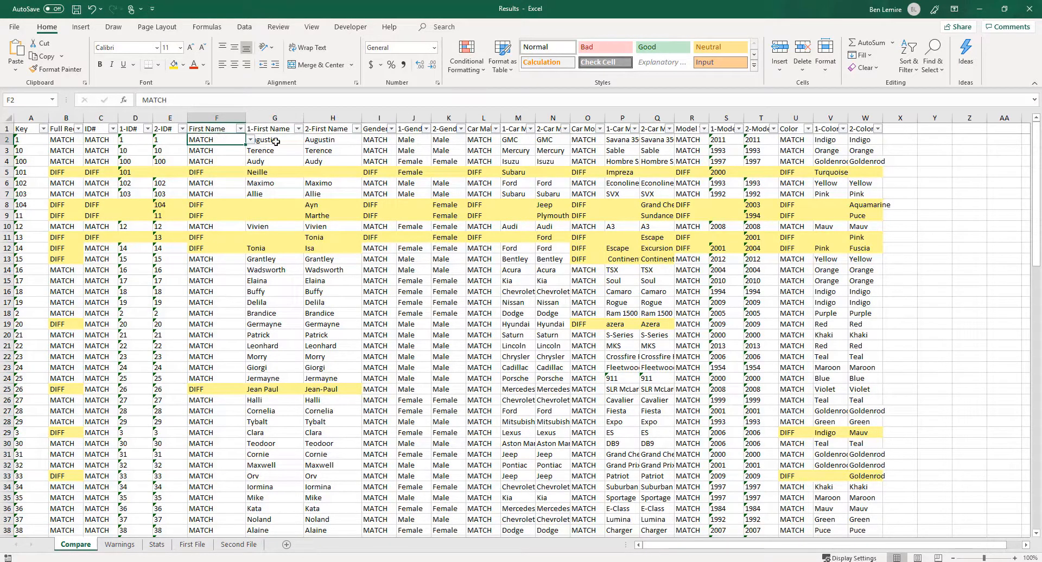
drag(379, 118, 542, 122)
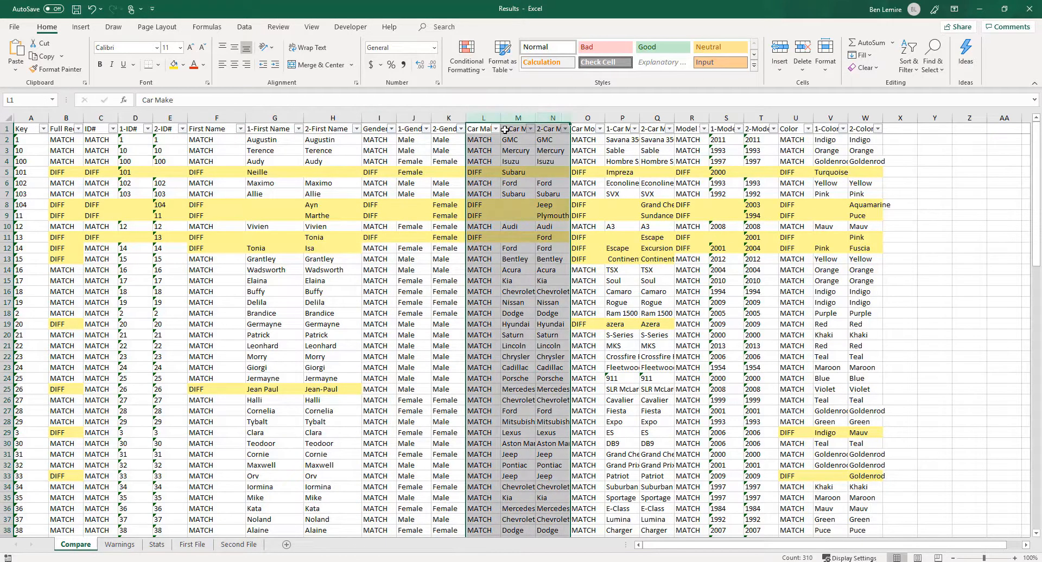
click(64, 140)
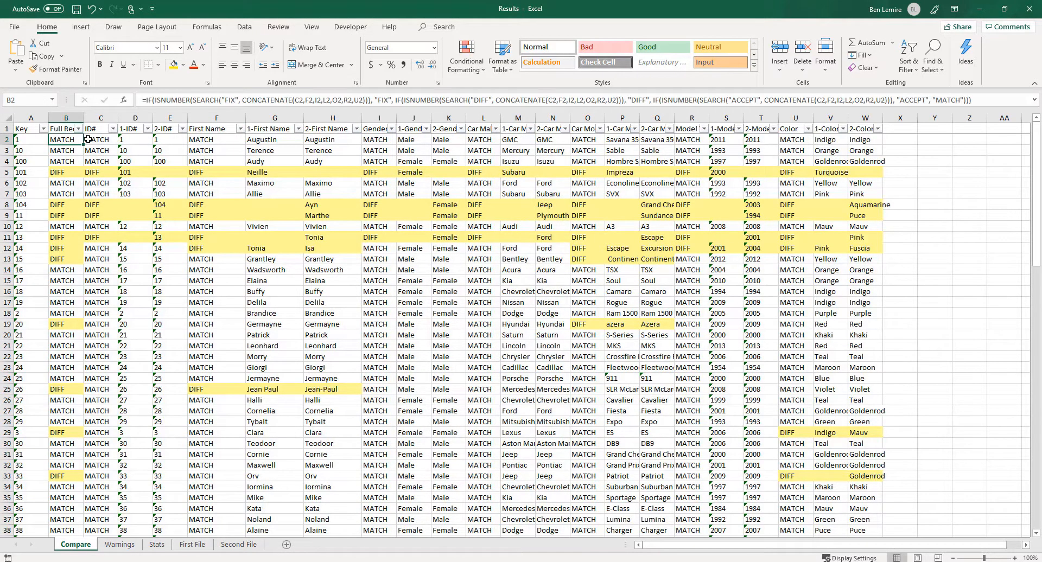
click(68, 119)
click(67, 130)
click(66, 141)
click(34, 142)
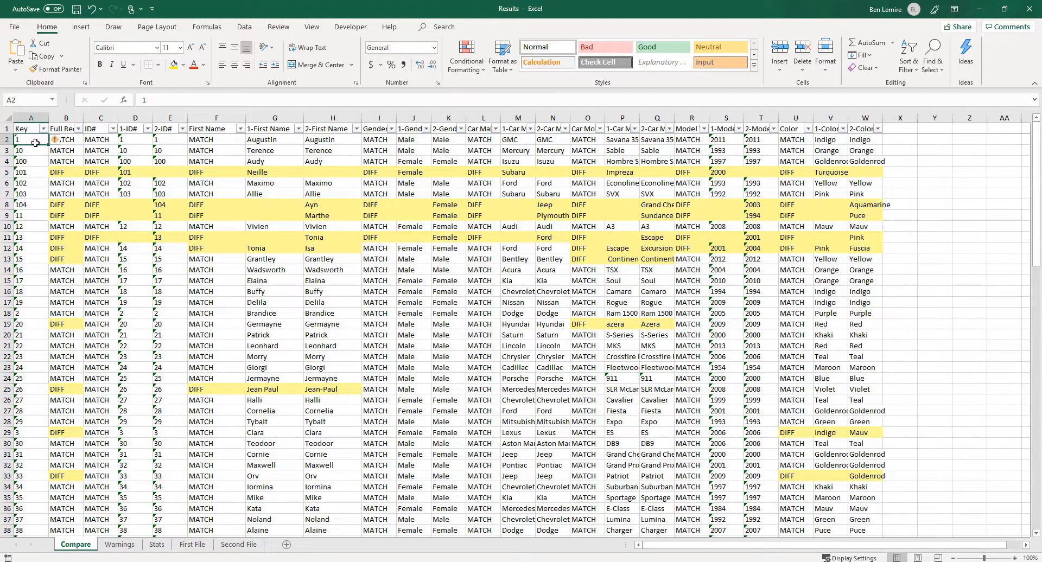
- Filter the Full Record column to show only the DIFF records
click(77, 142)
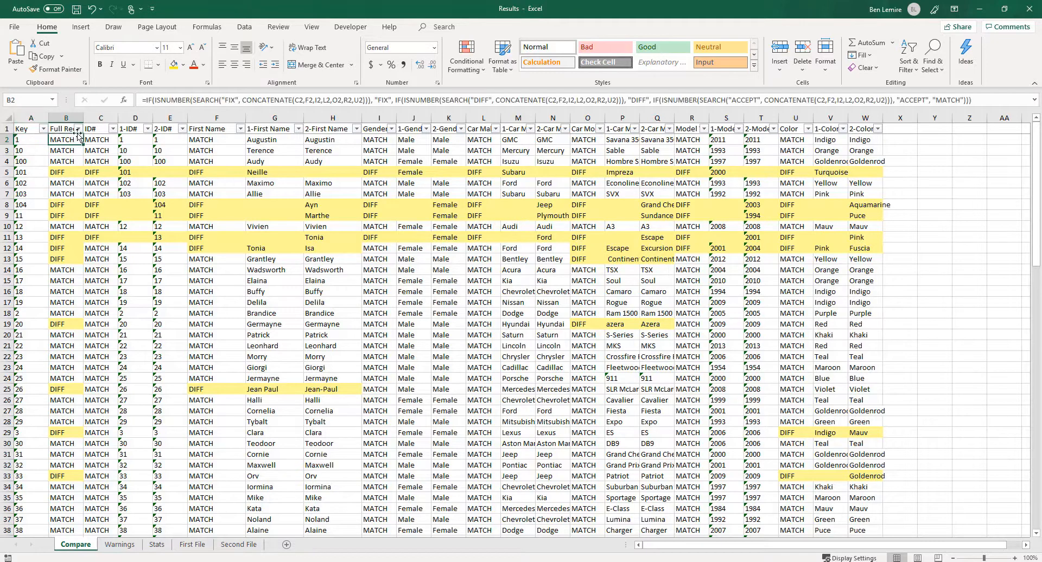
click(78, 129)
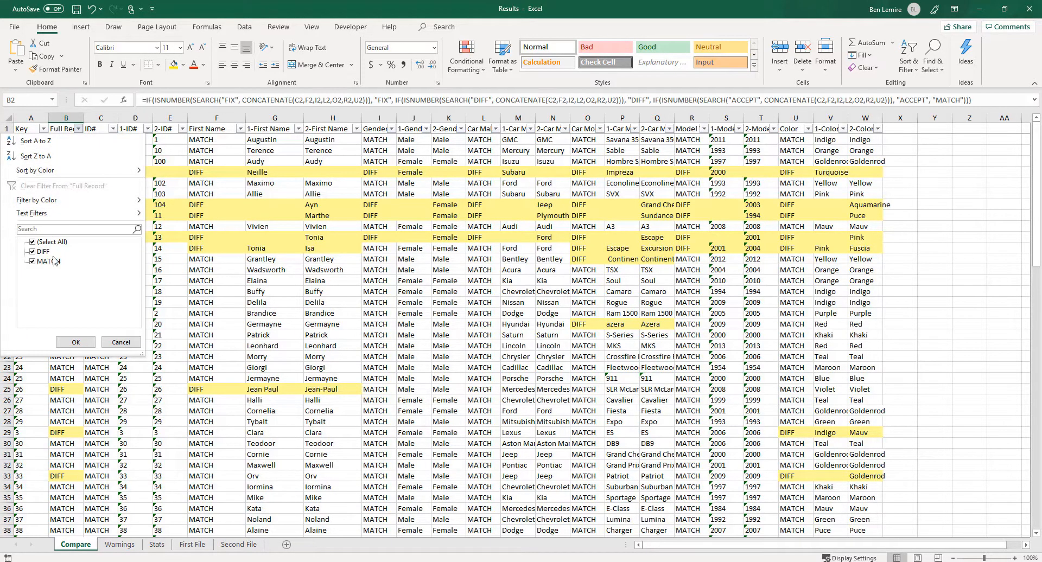
click(76, 343)
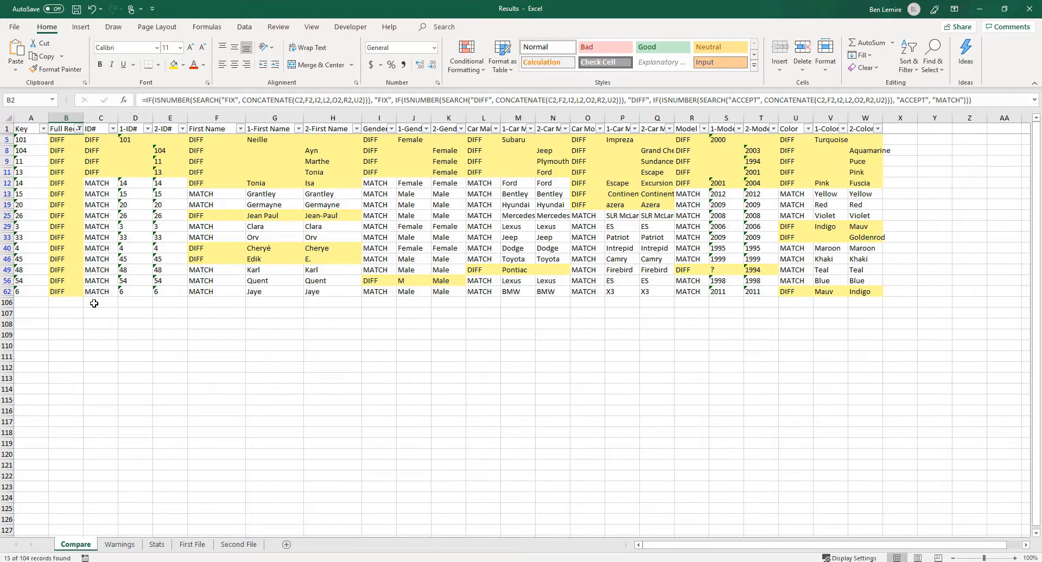
- Examine the record with key 101, comparing its first-file values with the second-file ID#, First Name, Gender, Car Make and Car Model cells
click(224, 141)
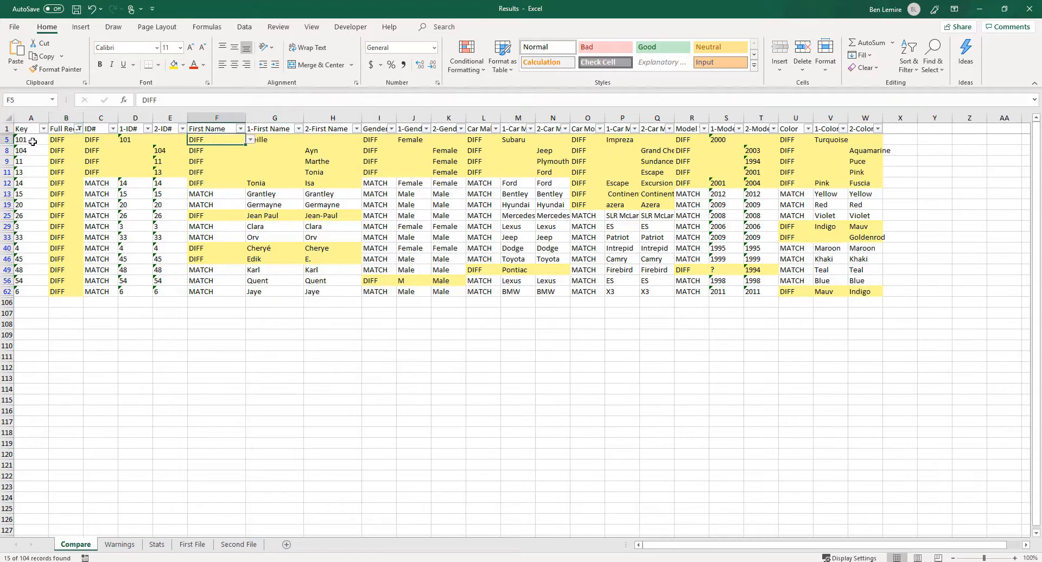
click(7, 139)
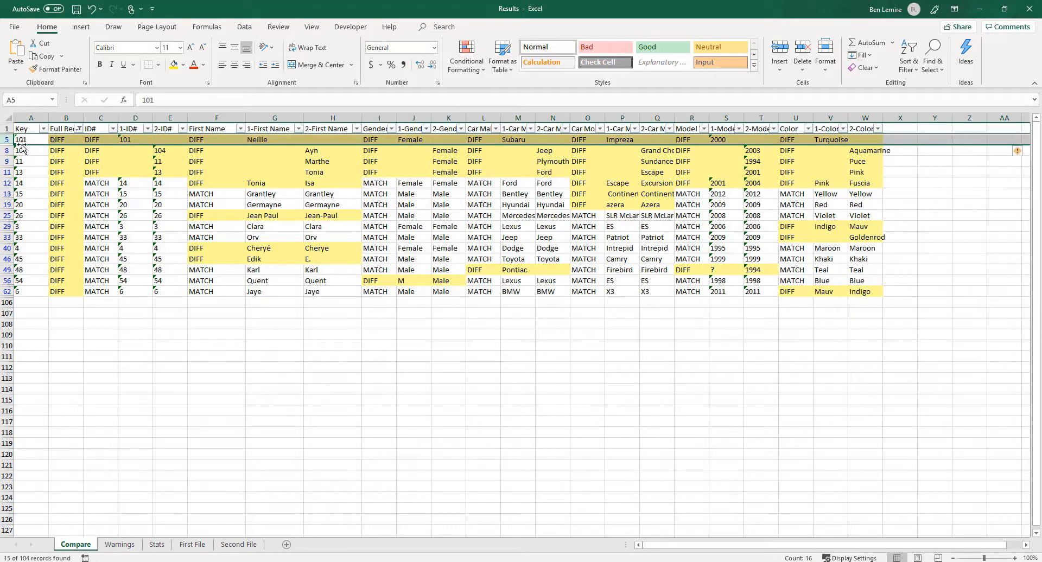
click(67, 141)
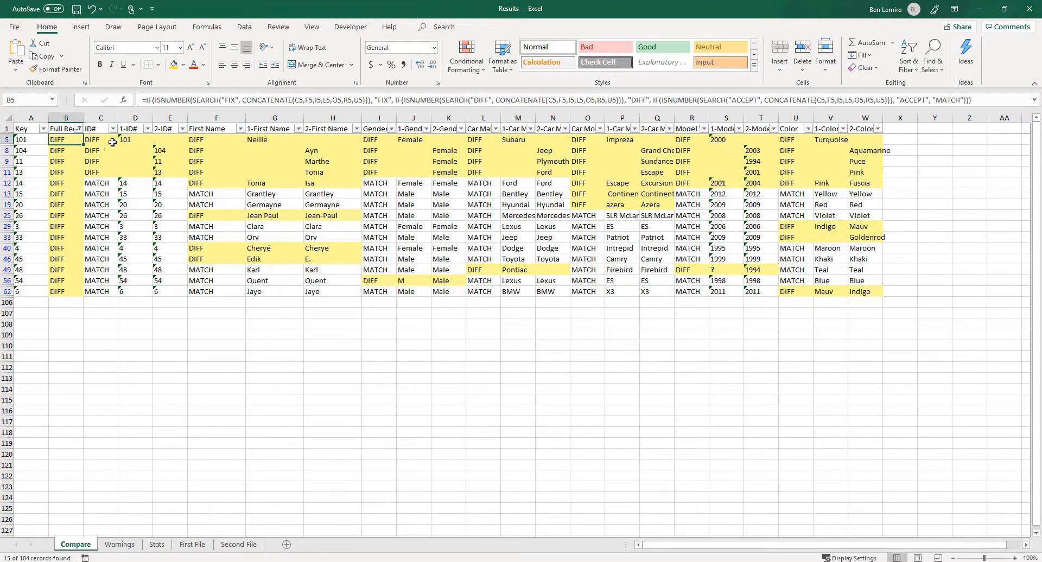
click(161, 139)
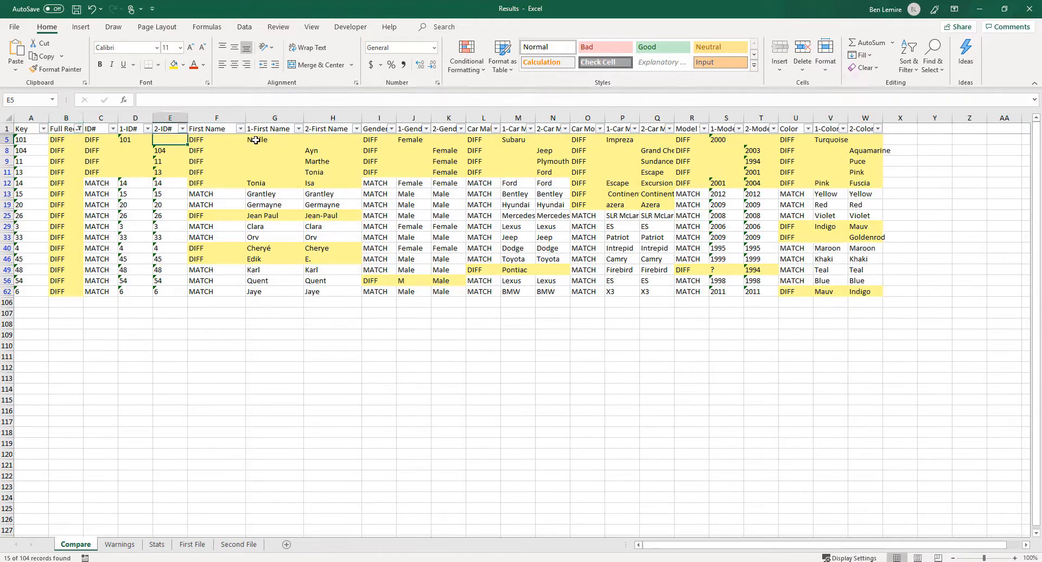
click(337, 140)
click(444, 140)
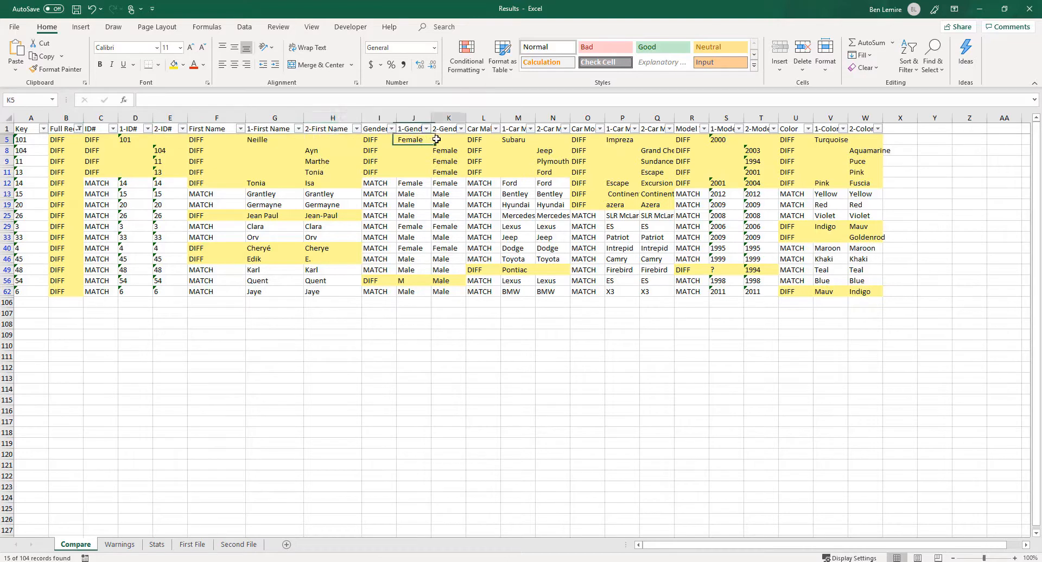
click(551, 140)
click(649, 140)
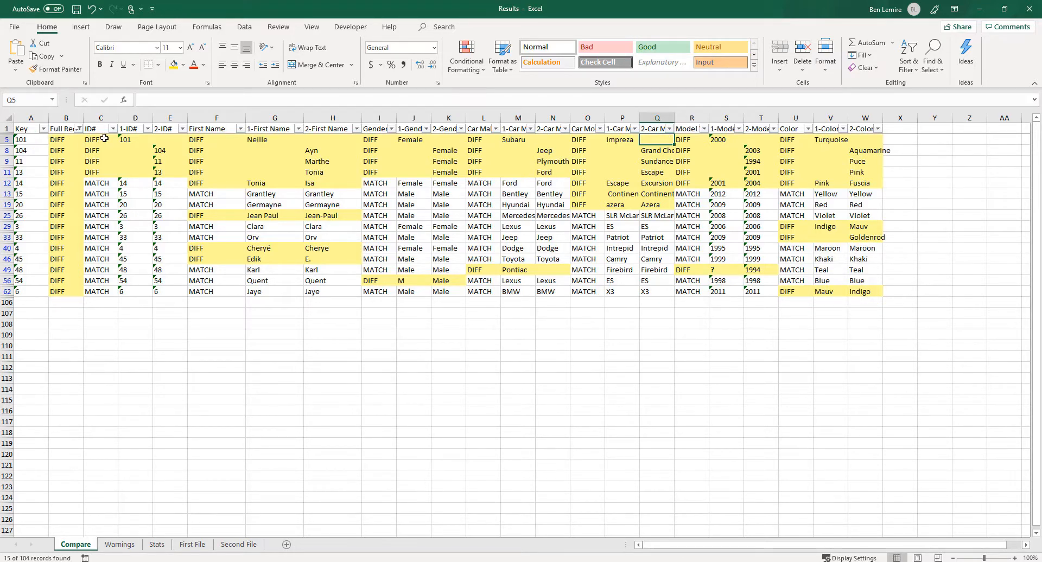
click(128, 141)
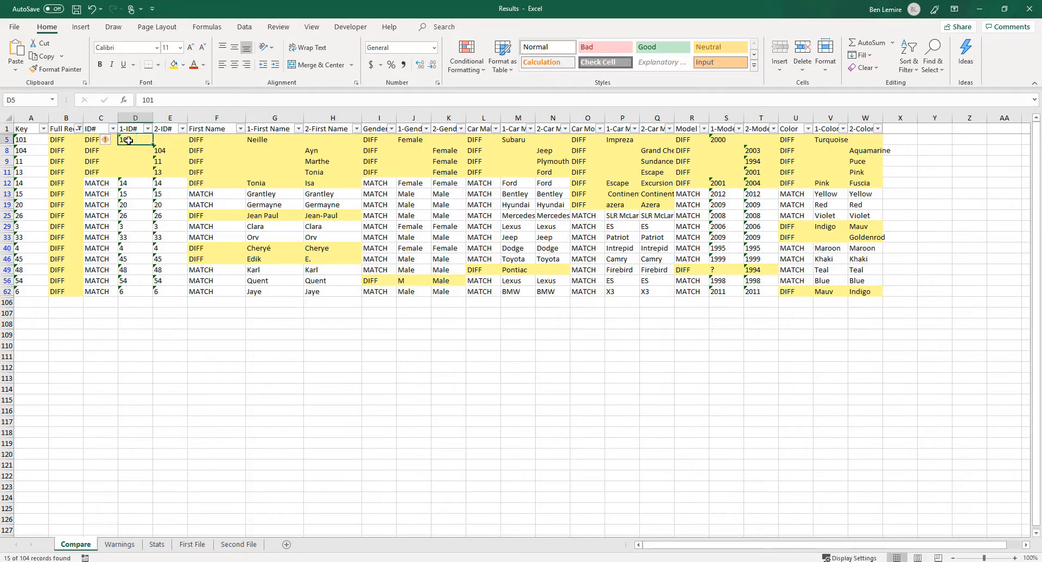
click(166, 141)
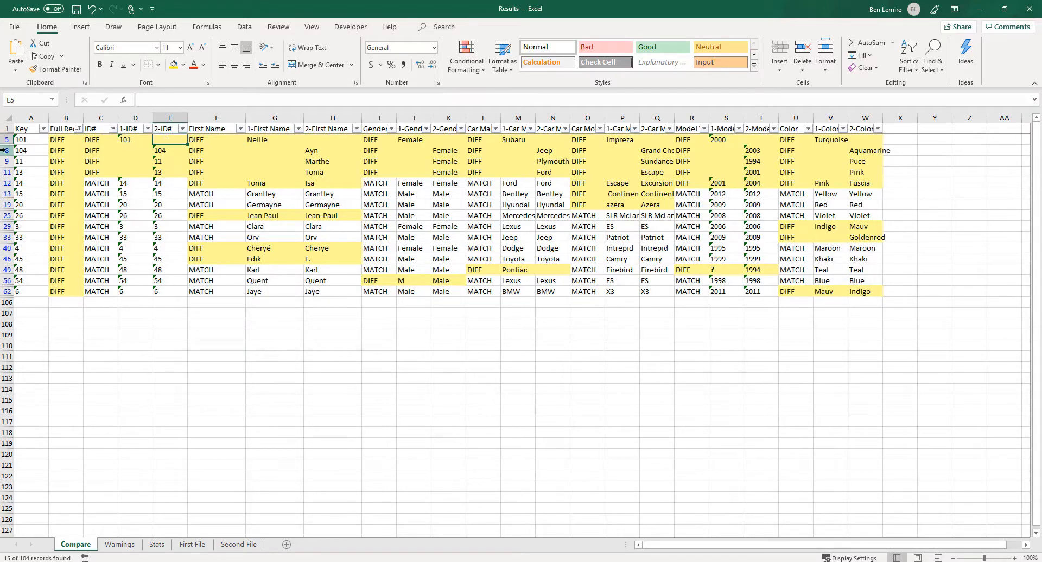
- Examine the records with keys 104, 11 and 13, and the first-file Car Model of the record with key 15
drag(7, 150, 7, 171)
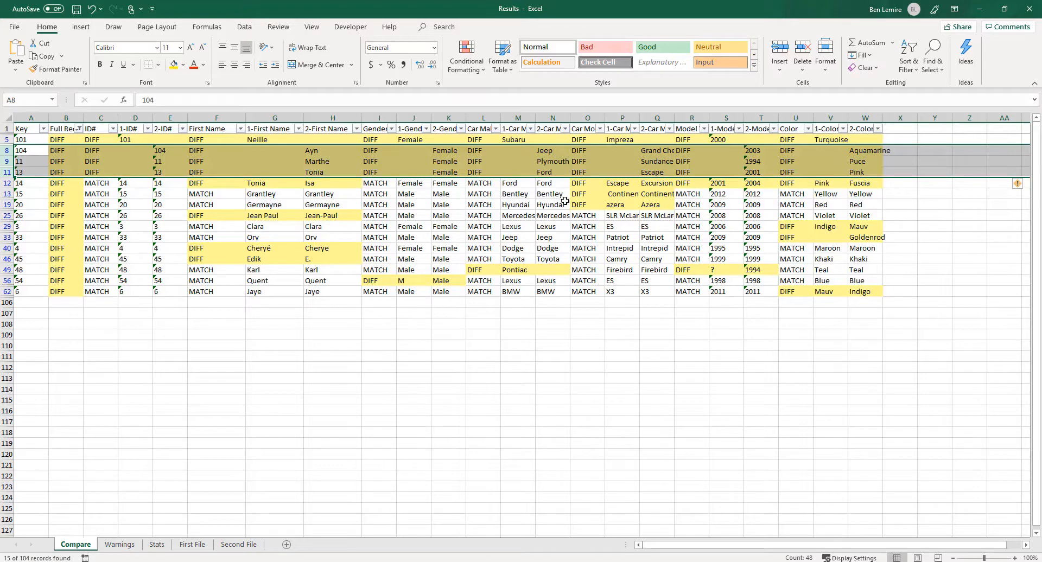
click(620, 195)
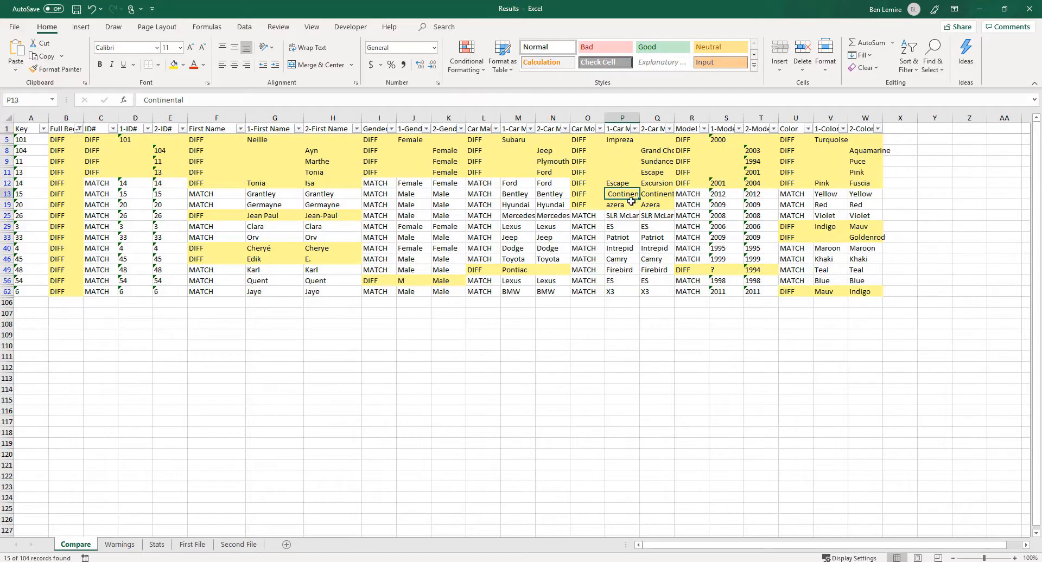
- Widen the 1-Car Model and 2-Car Model columns to show their full contents, and examine the record with key 20
drag(642, 116, 672, 115)
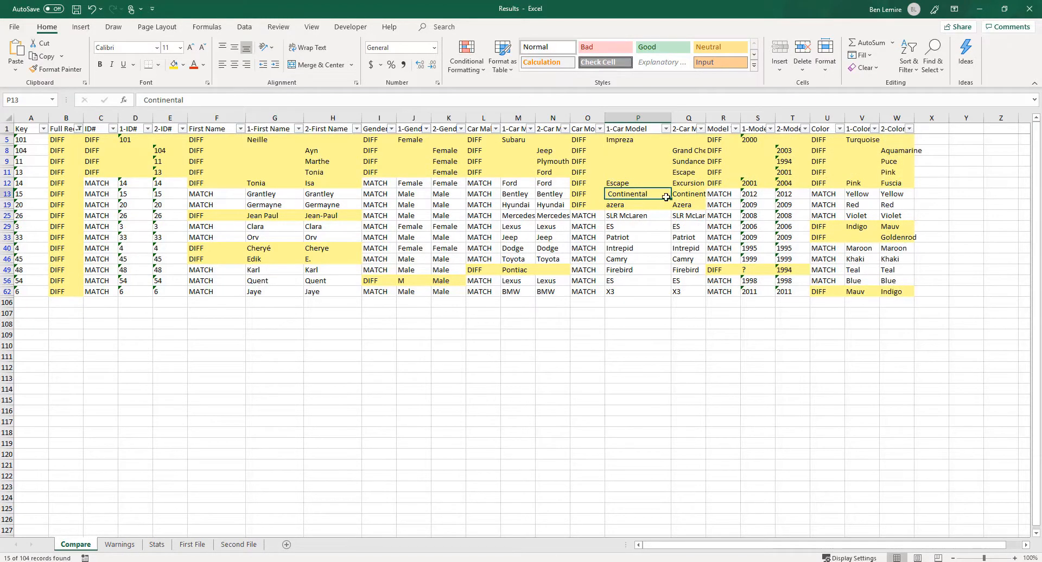
double_click(706, 117)
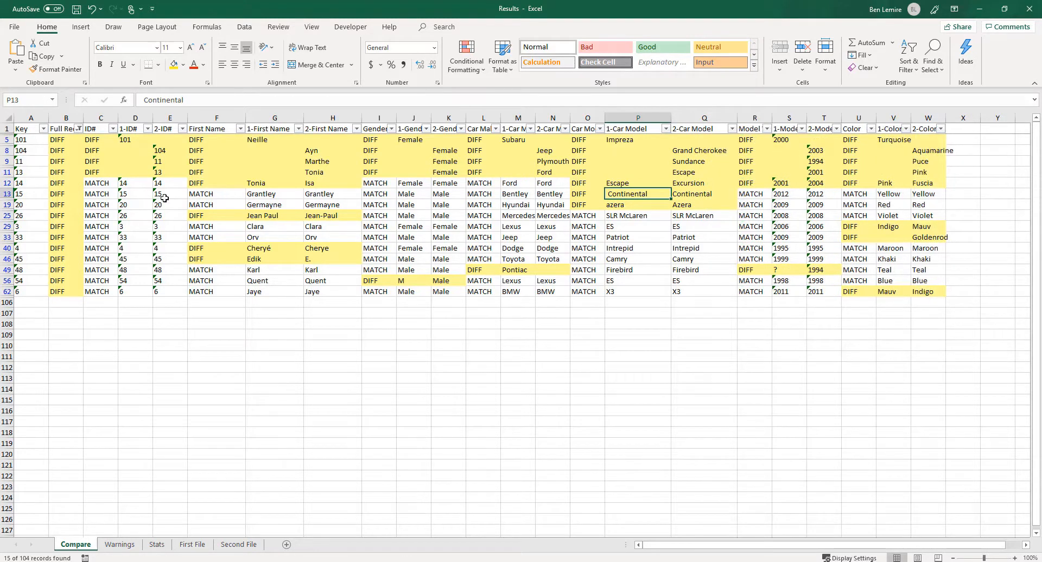
click(7, 205)
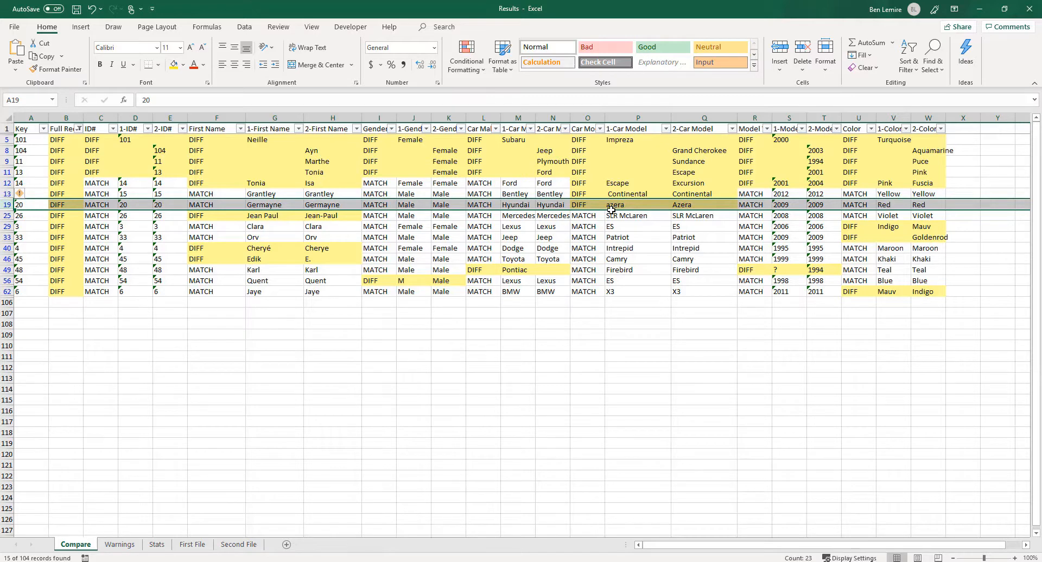
- Examine the record with key 4, including its second-file First Name, and the ID# match status of the record with key 14
click(23, 250)
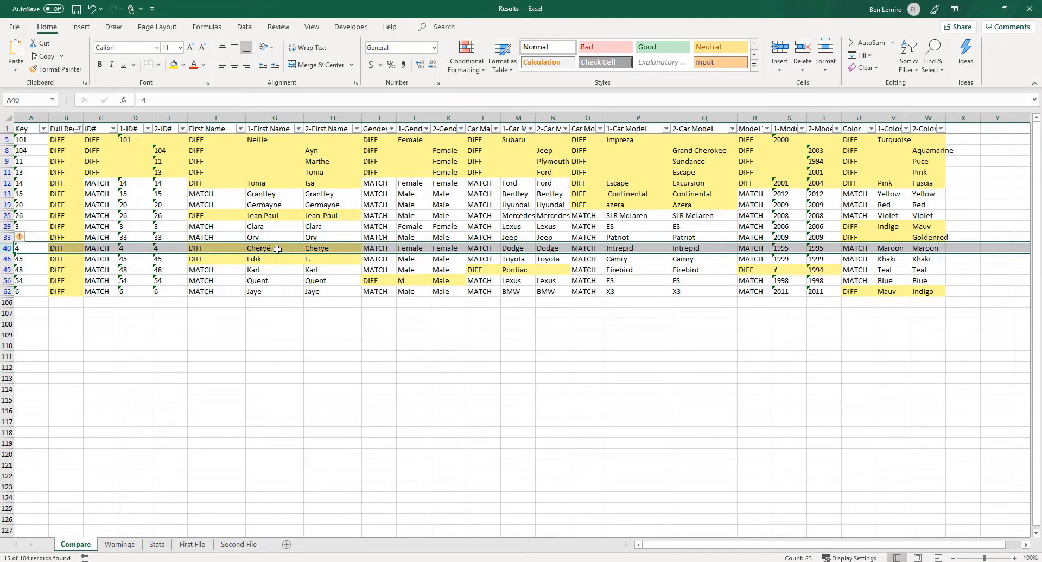
click(333, 249)
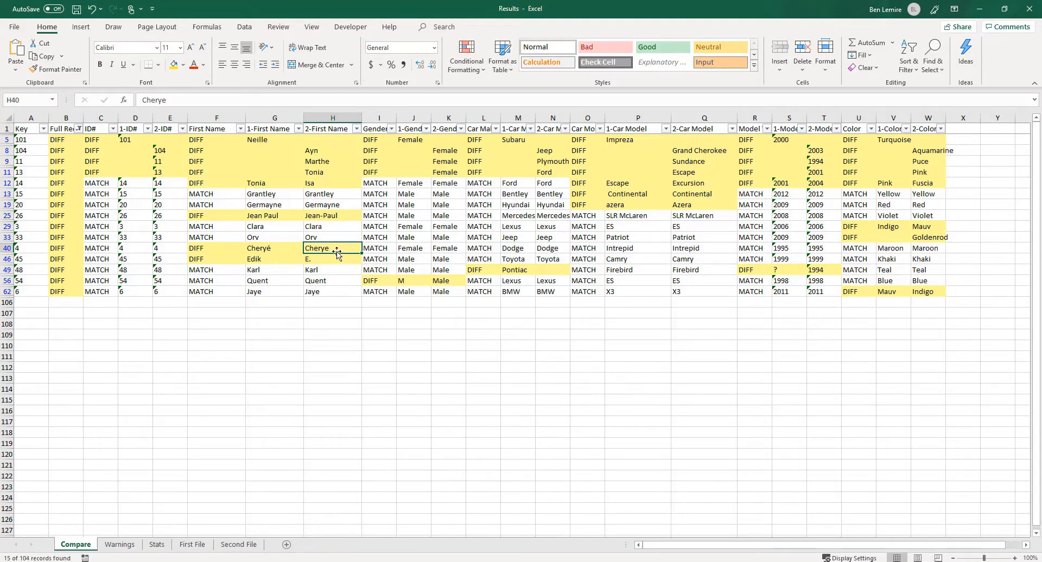
click(101, 183)
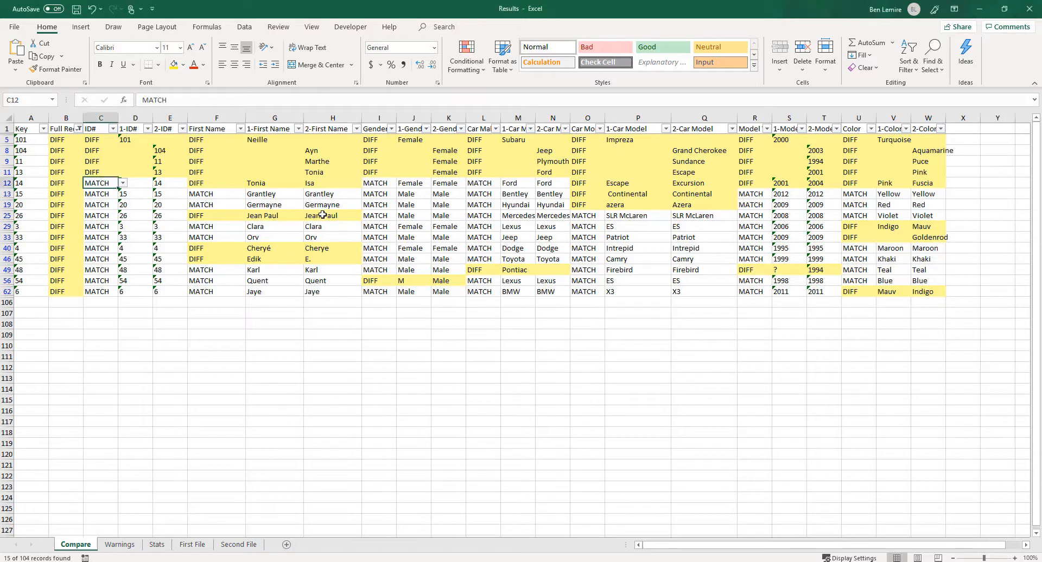
- Review the First Name difference in the record with key 26 and mark it as ACCEPT
drag(323, 216, 211, 215)
click(264, 215)
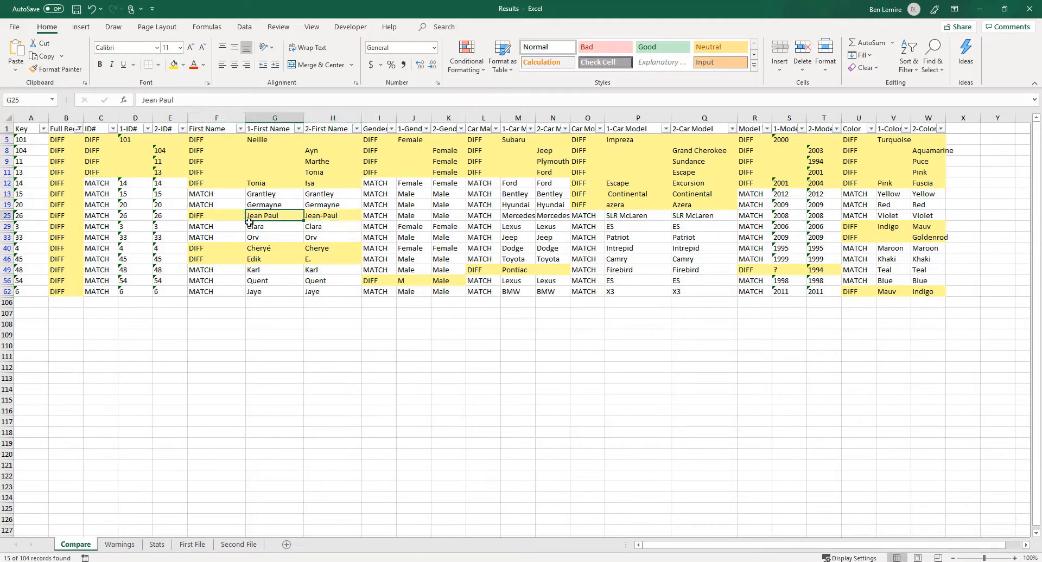
click(5, 216)
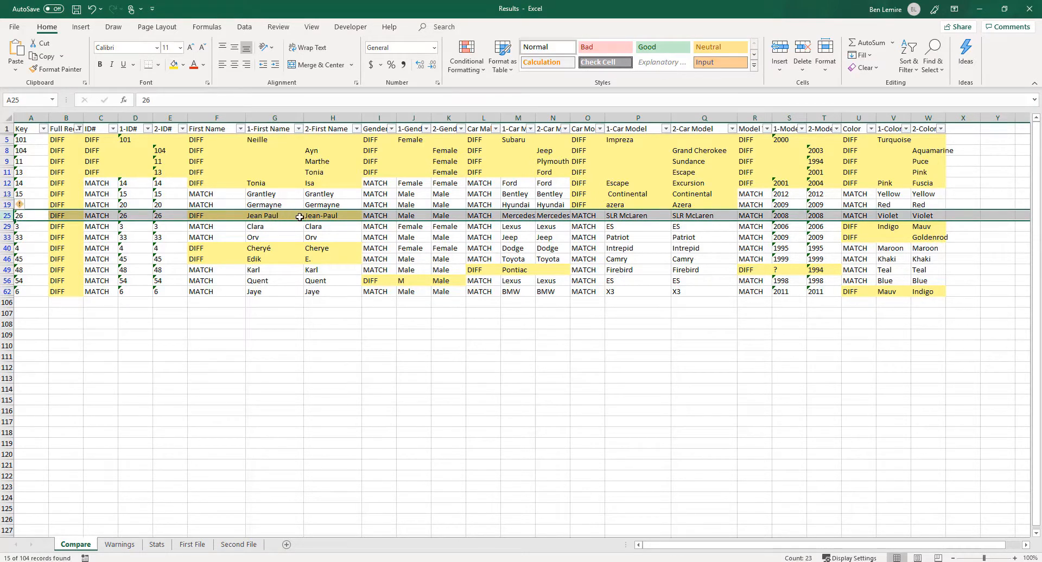
click(268, 216)
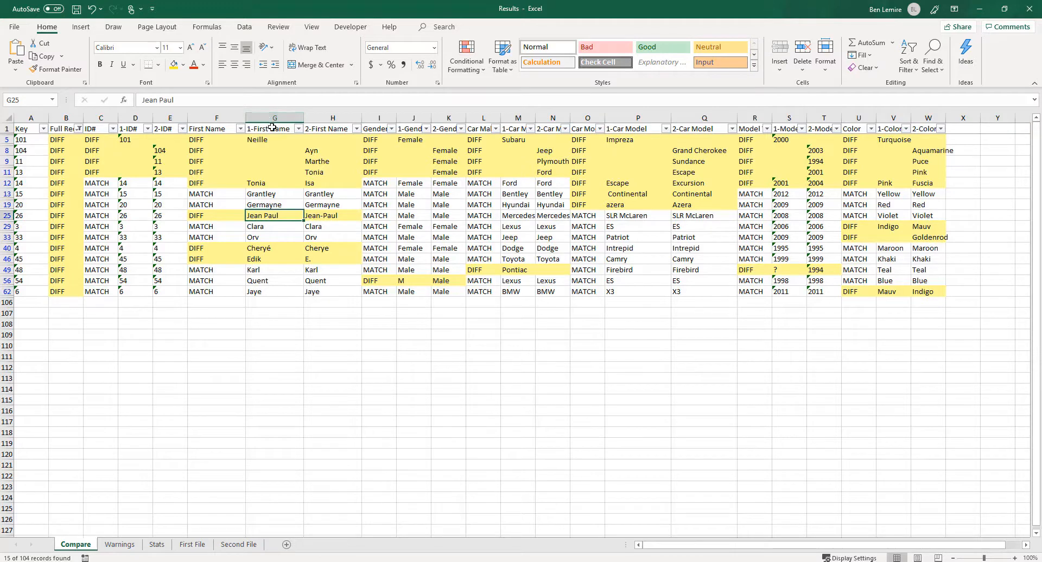
click(231, 216)
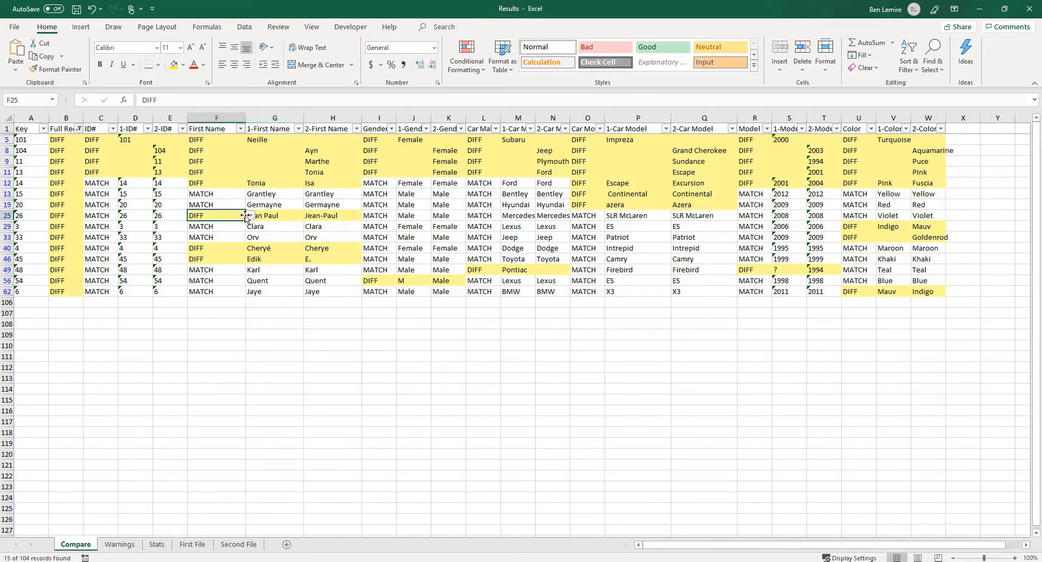
click(251, 215)
click(201, 224)
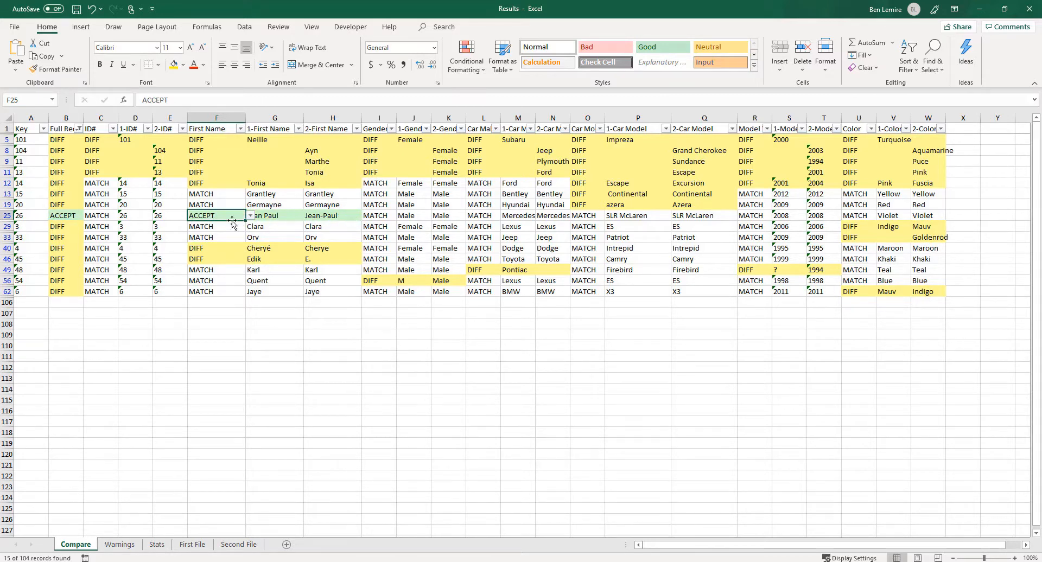
click(60, 216)
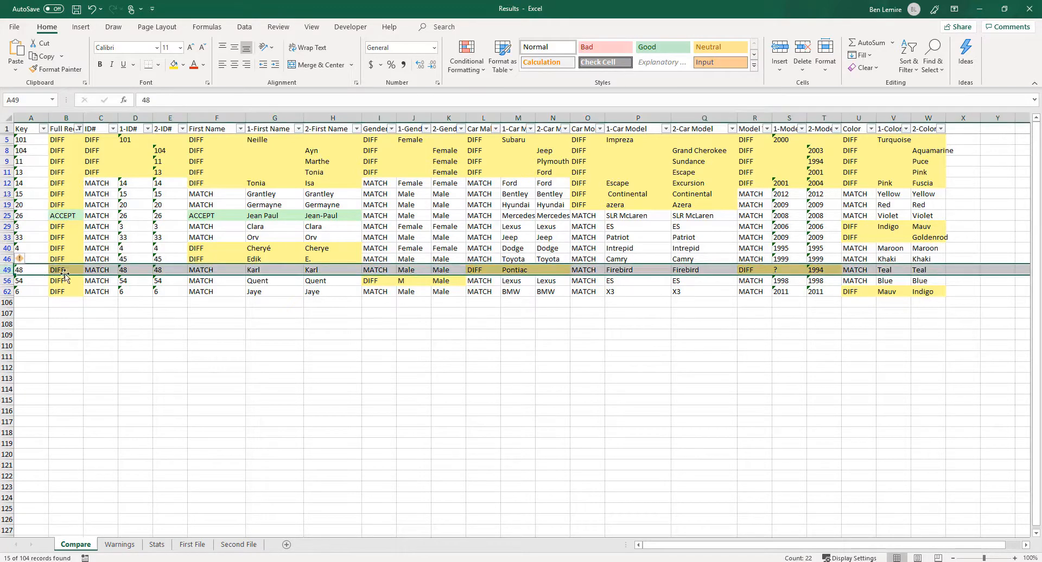
- Mark the Car Make difference in the record with key 48 as FIX
click(6, 270)
click(484, 271)
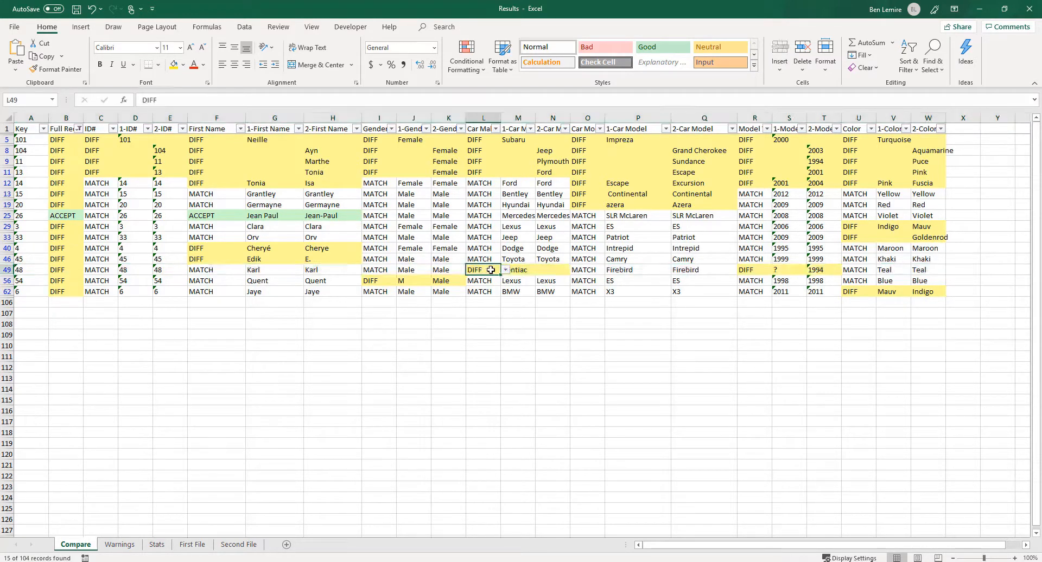
click(505, 270)
click(462, 294)
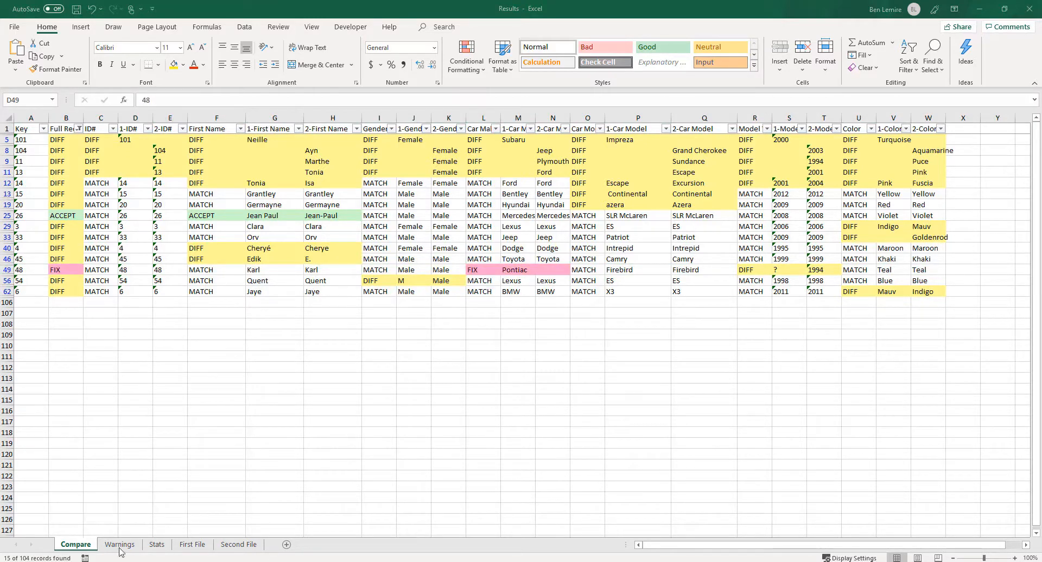
- Look at the First File sheet, and examine the file record, unique record, different record and warning counts on the Stats sheet
click(194, 549)
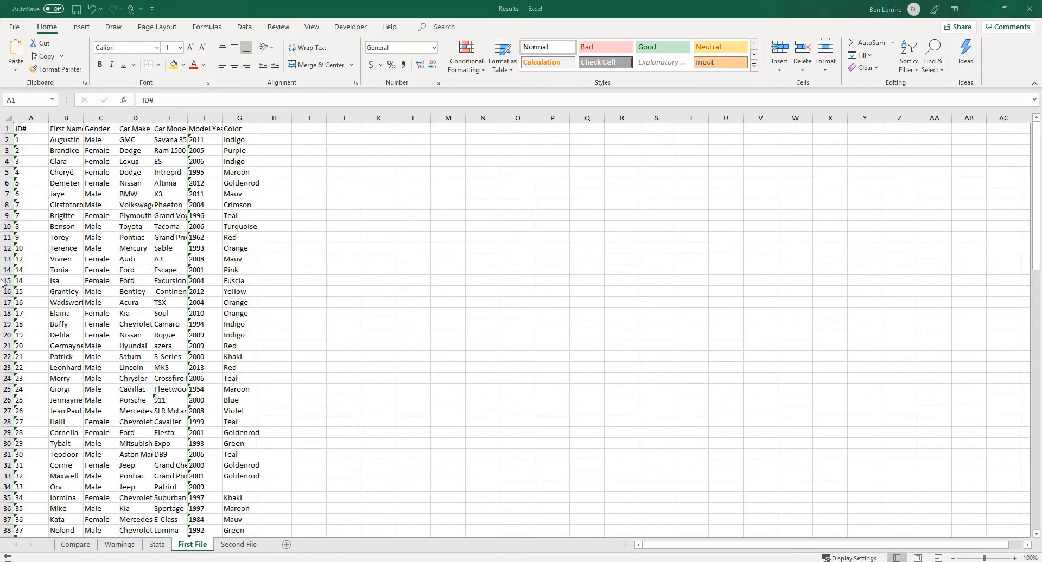
click(156, 547)
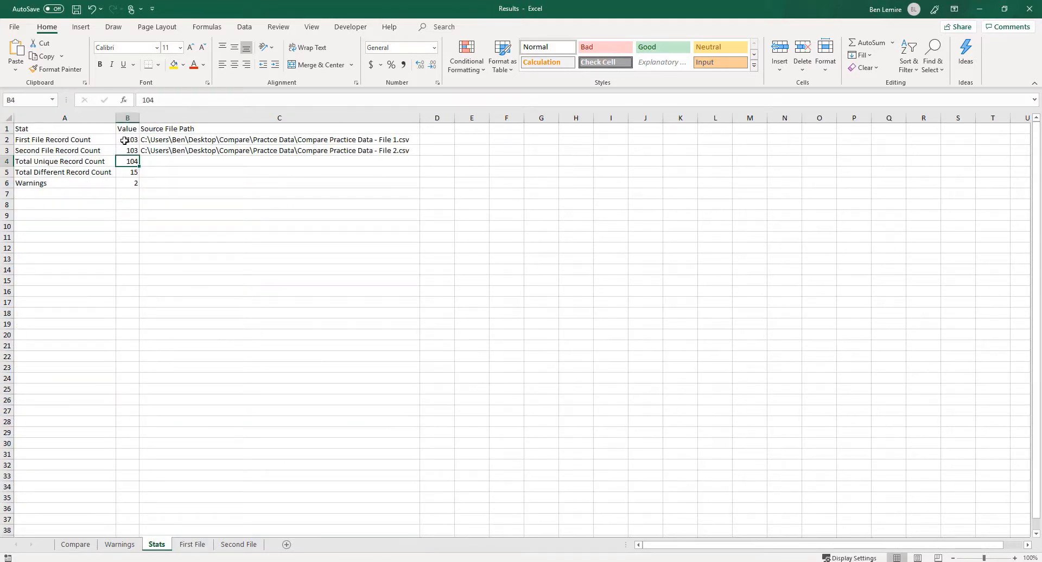
drag(125, 141, 124, 151)
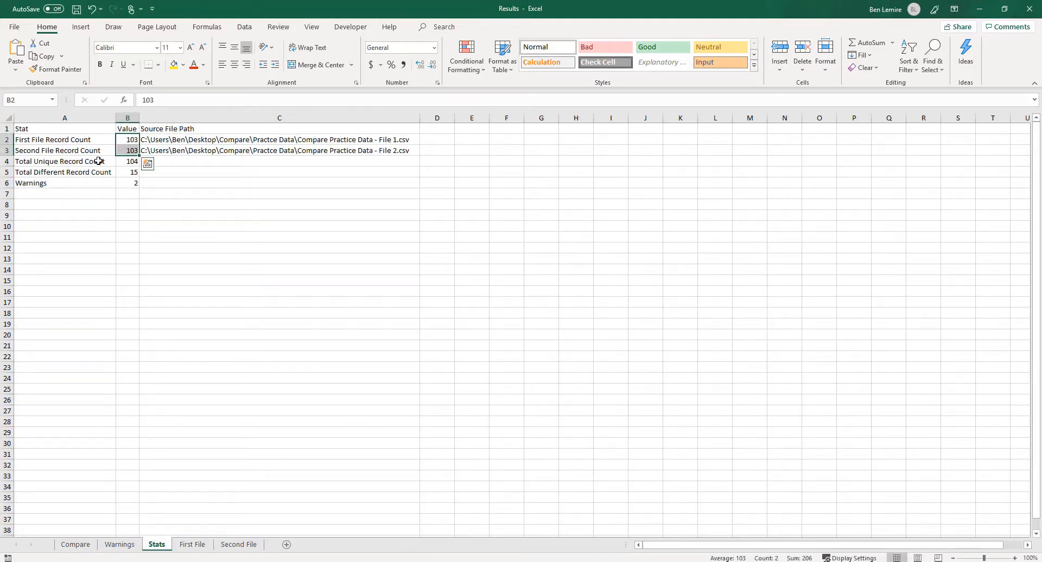
drag(123, 162, 110, 165)
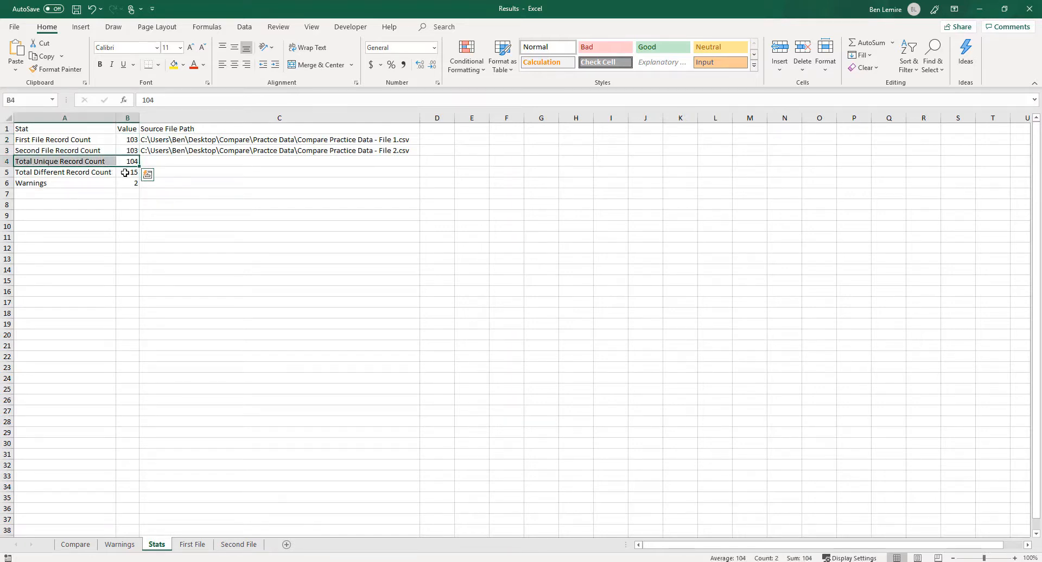
click(125, 172)
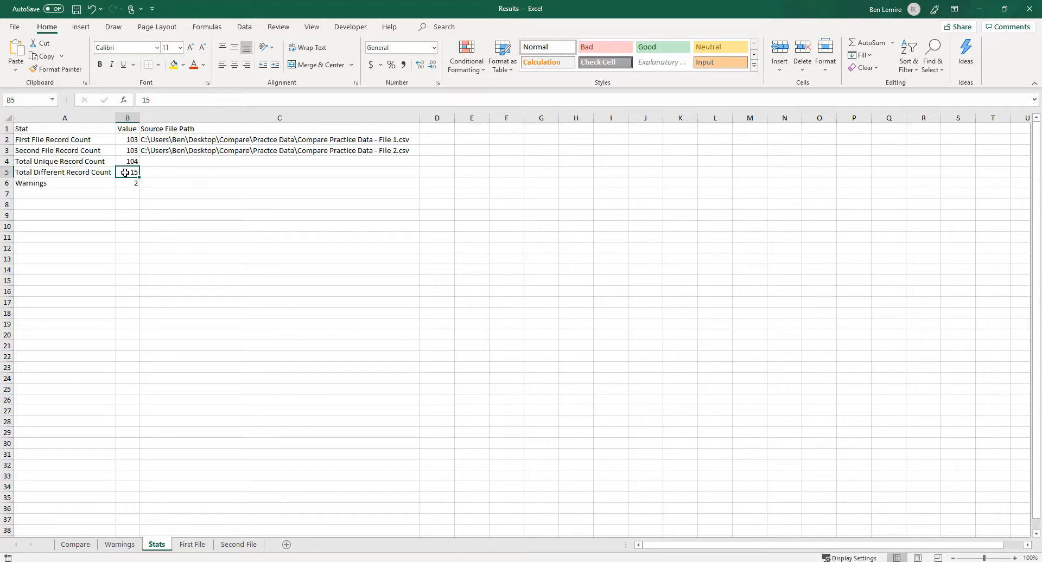
click(124, 183)
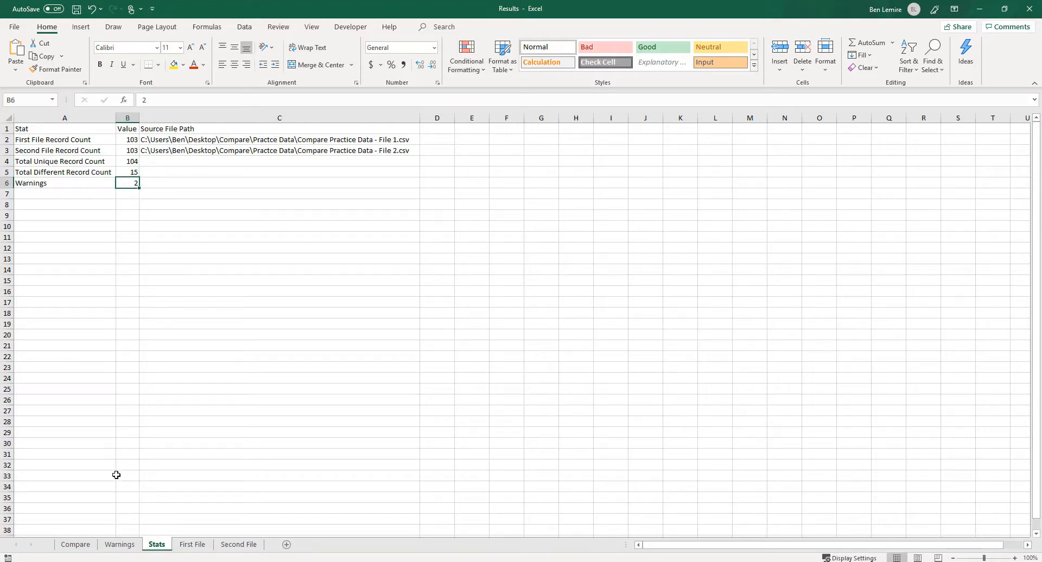
- Read the duplicate-key messages on the Warnings sheet and examine the two records with ID# 7 on the First File sheet
click(121, 561)
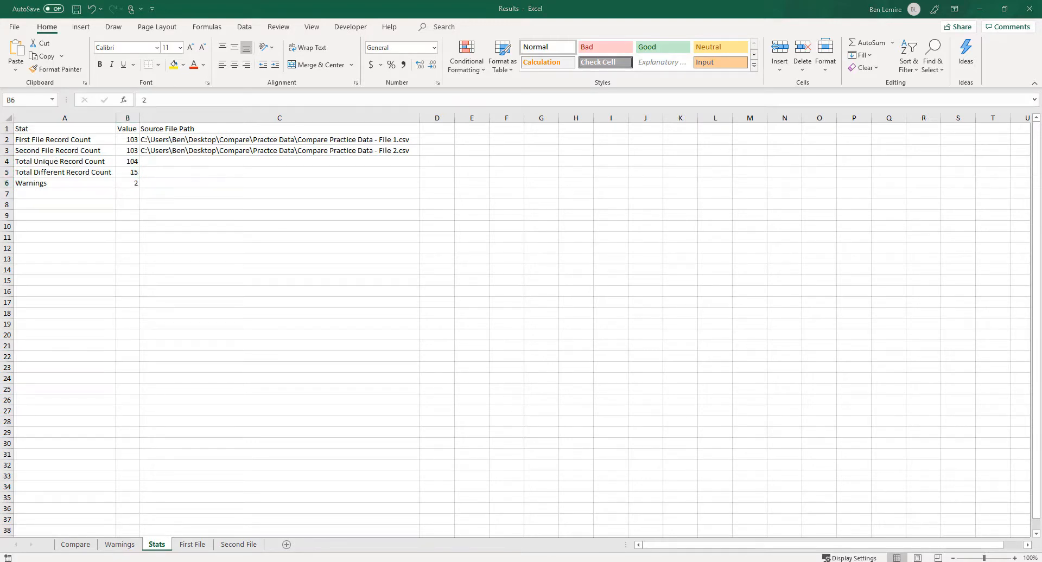
click(120, 545)
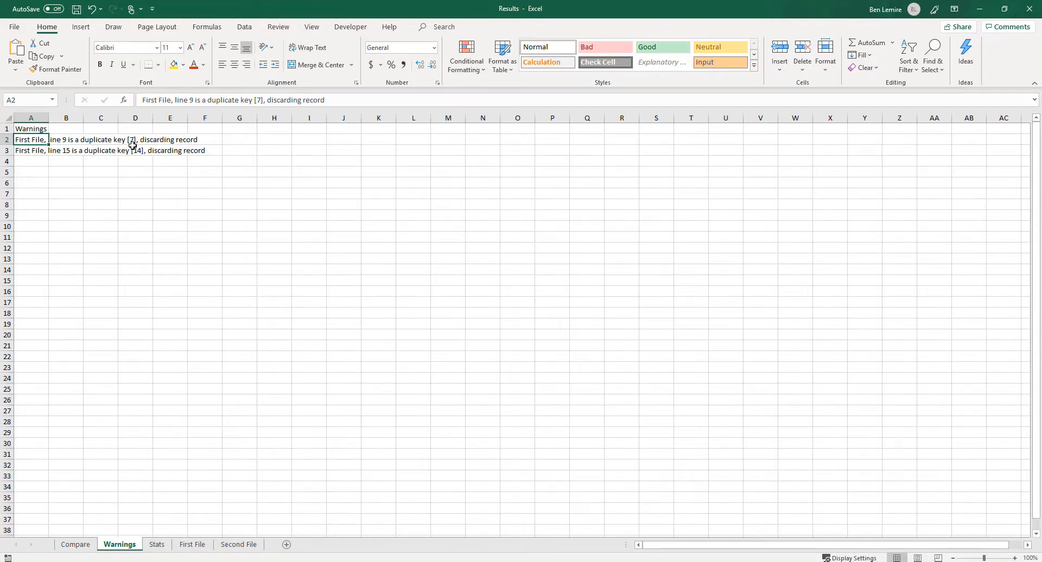
key(alt+Tab)
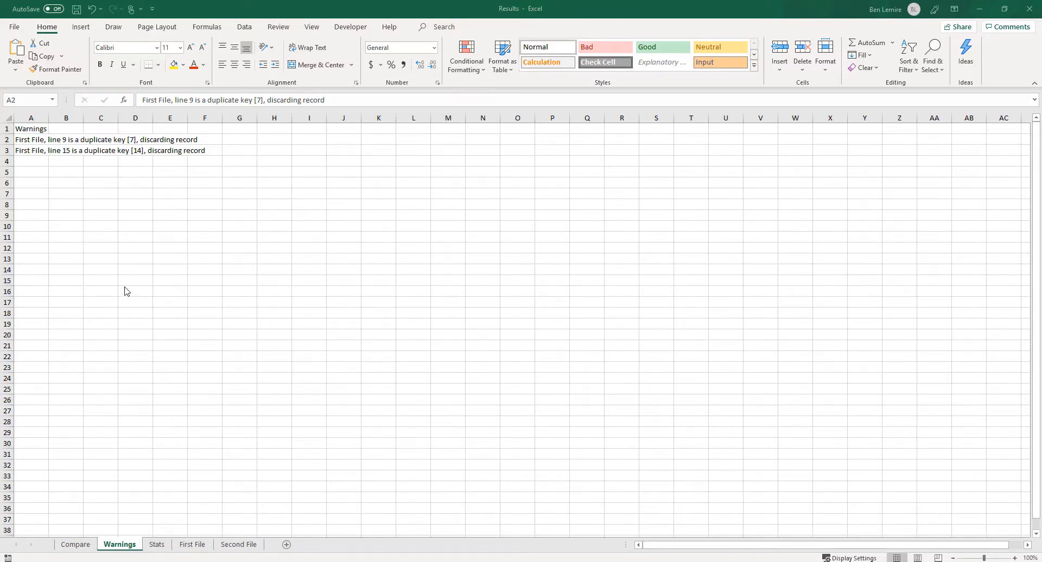
click(191, 544)
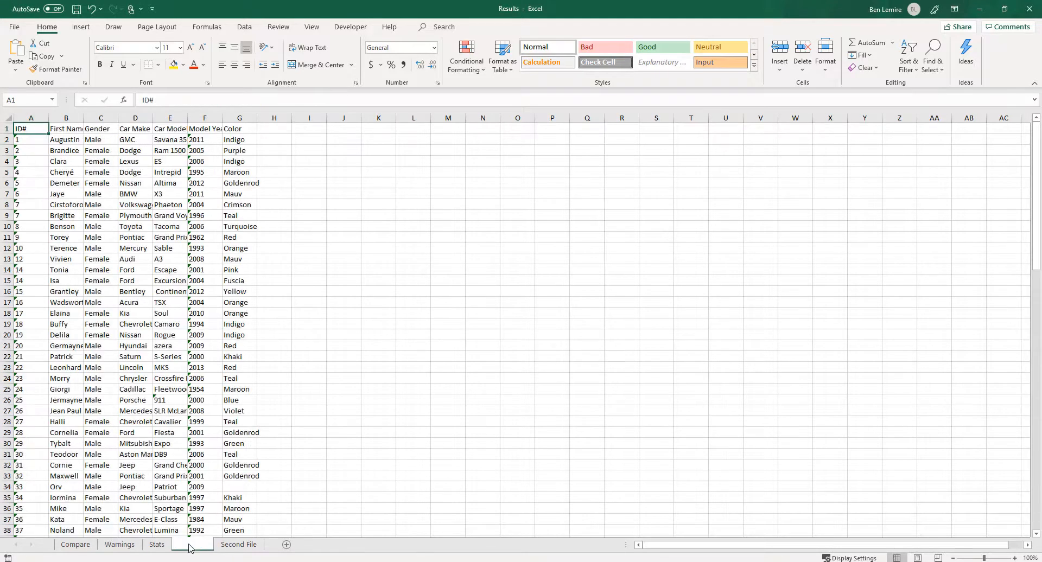
drag(37, 204, 39, 208)
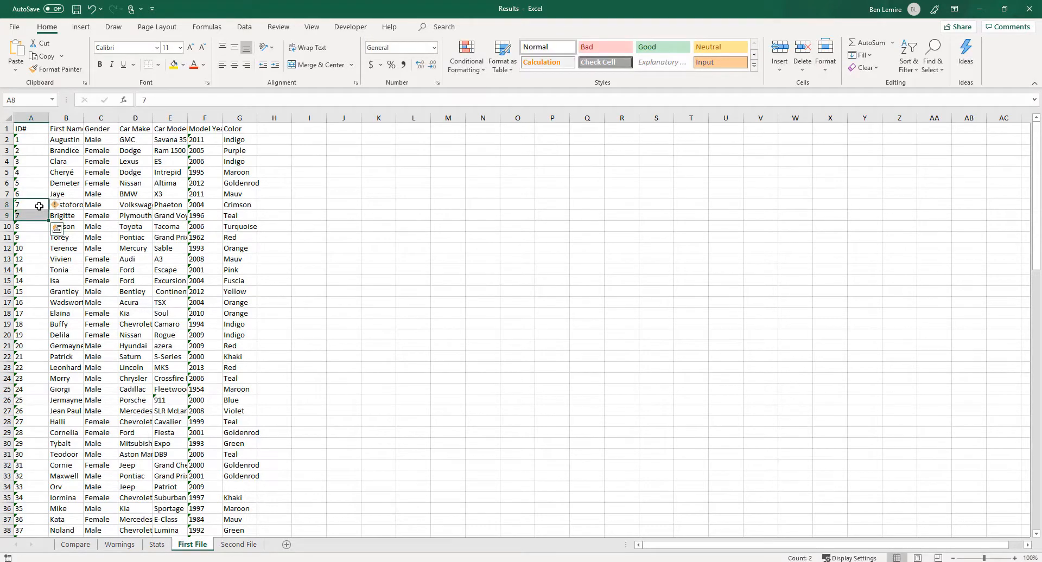
click(6, 216)
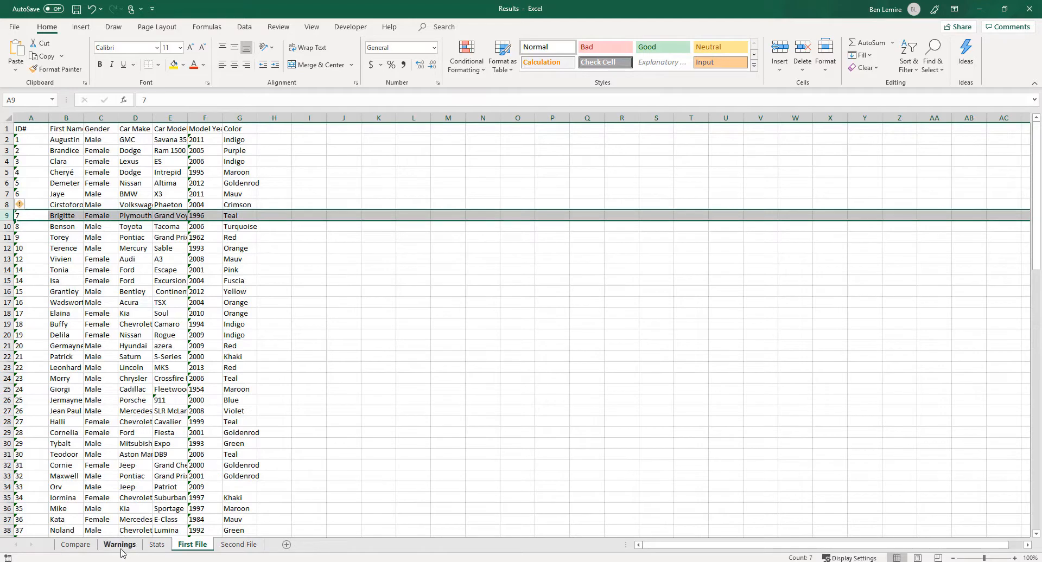
- Switch to Compare by Dispatch and set the output to Only Differences with the original data sheets excluded
key(alt+Tab)
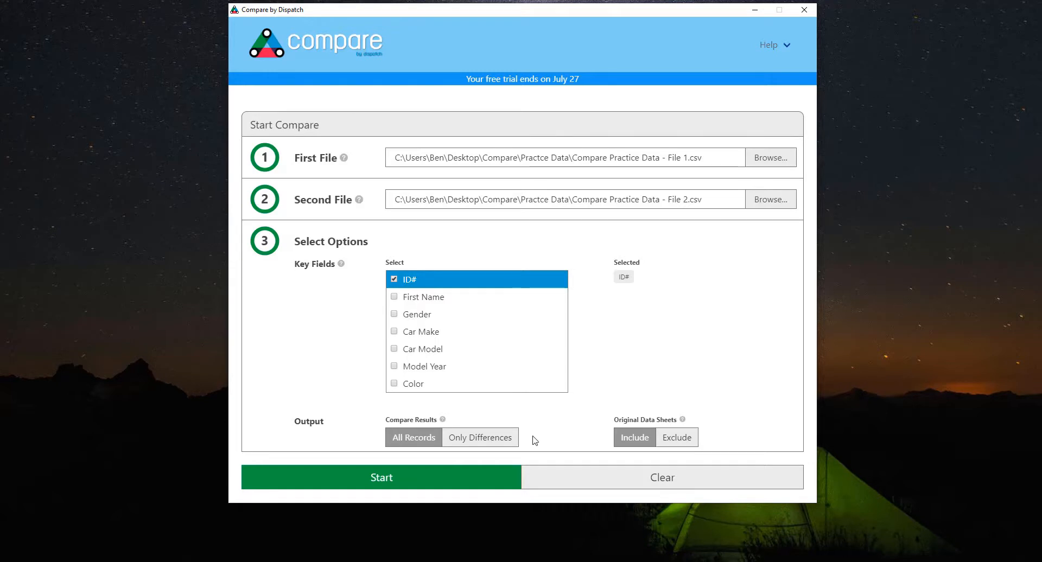
click(482, 441)
click(676, 438)
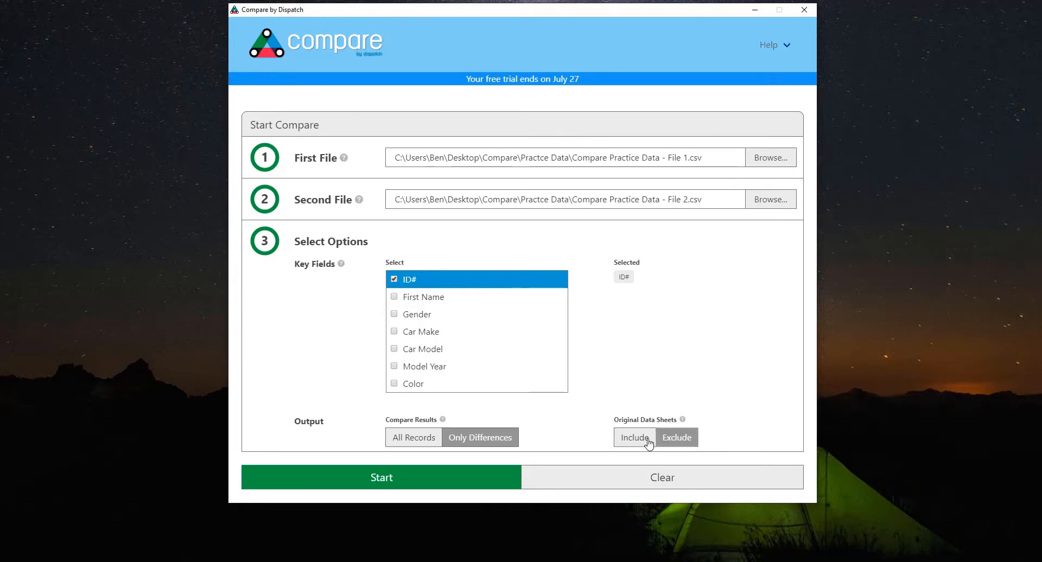
- Run the comparison and save its output over the existing Results workbook in the Practce Data folder
click(417, 475)
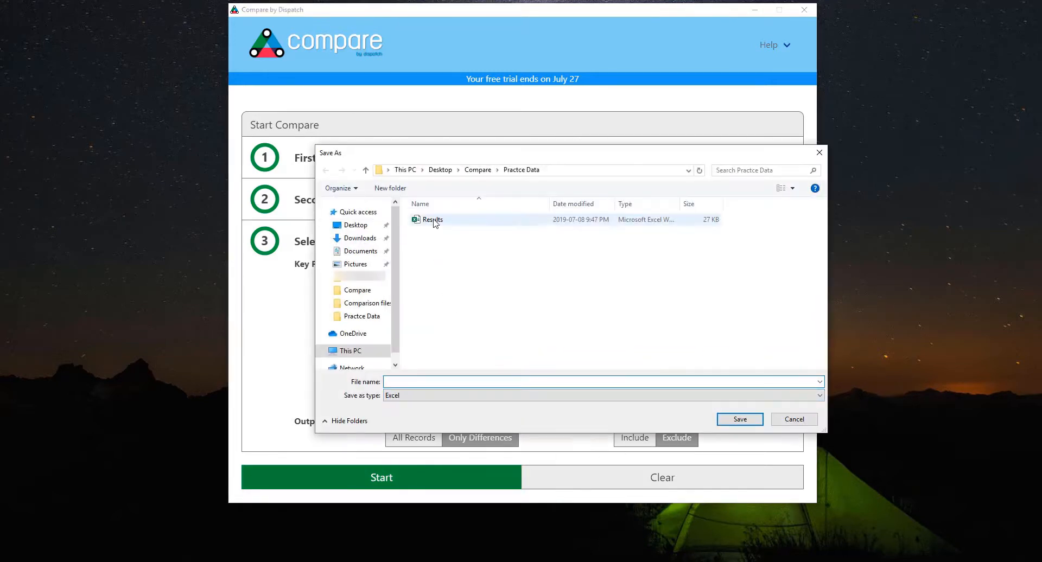
double_click(434, 221)
click(551, 290)
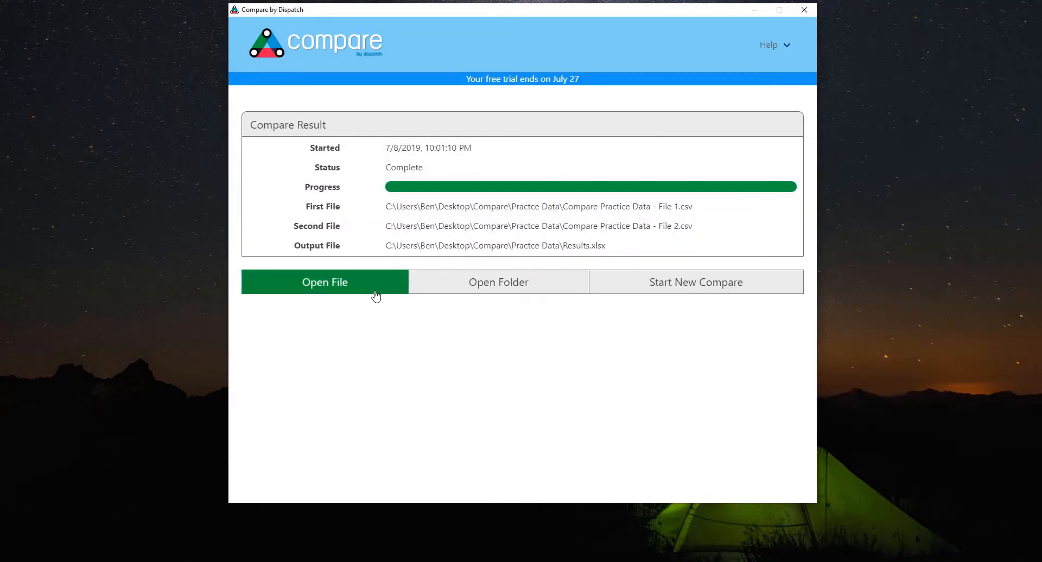
- Open the new Results workbook and examine the keys and Full Record values of all records on the Compare sheet
click(373, 289)
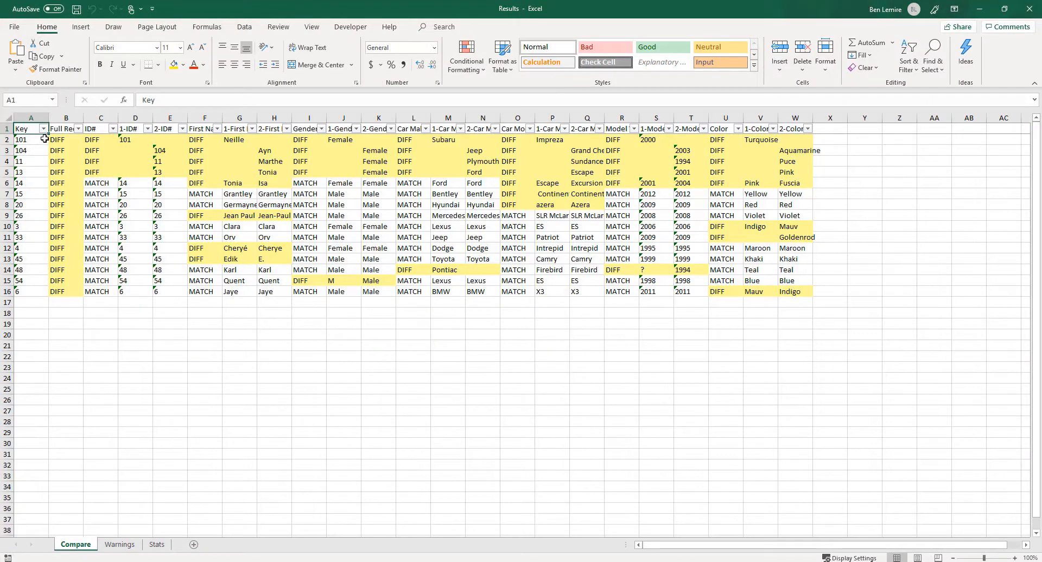
drag(41, 139, 69, 291)
click(70, 292)
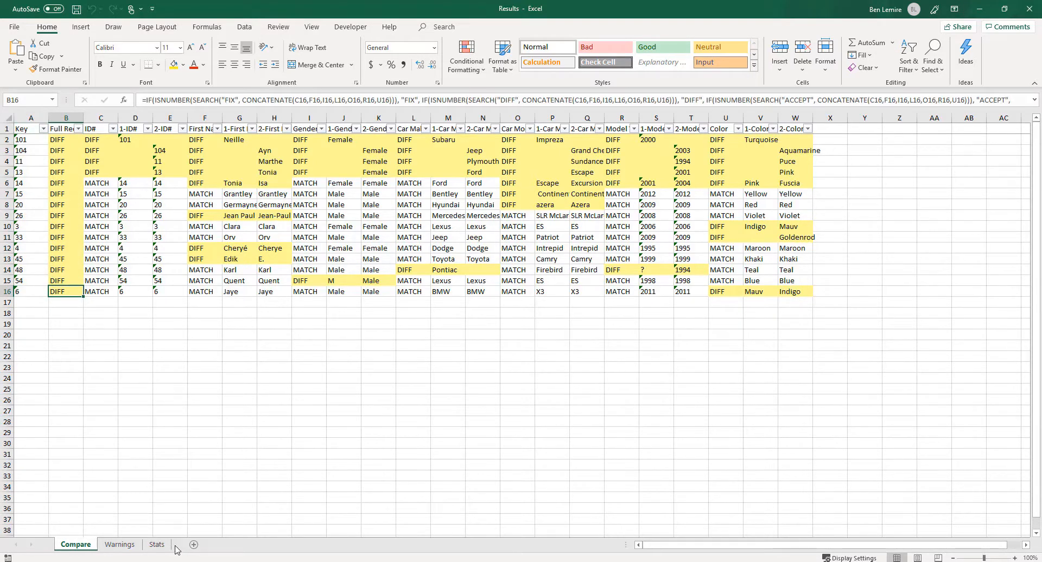
key(ctrl+Up)
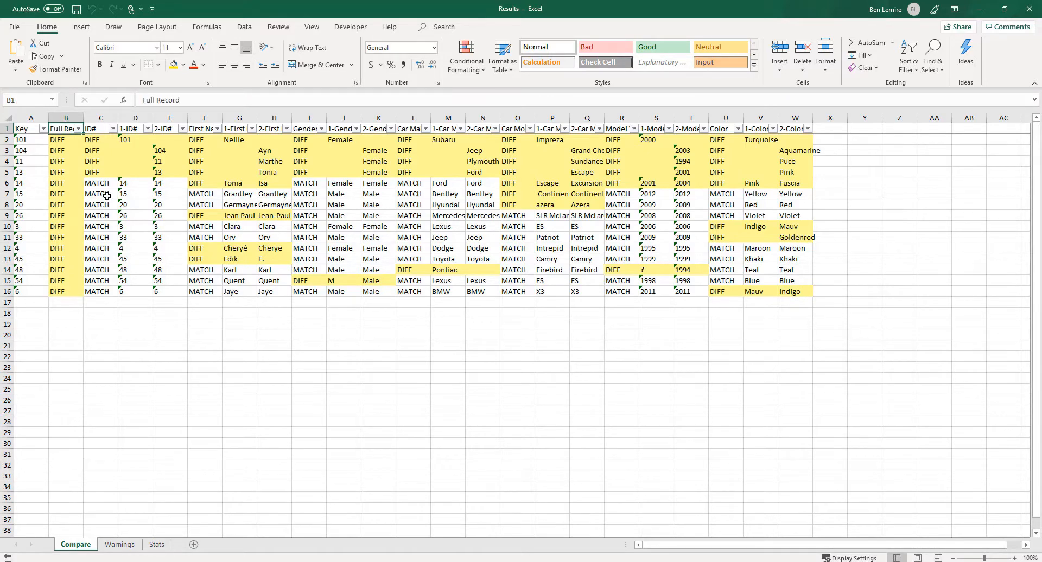
drag(69, 140, 65, 293)
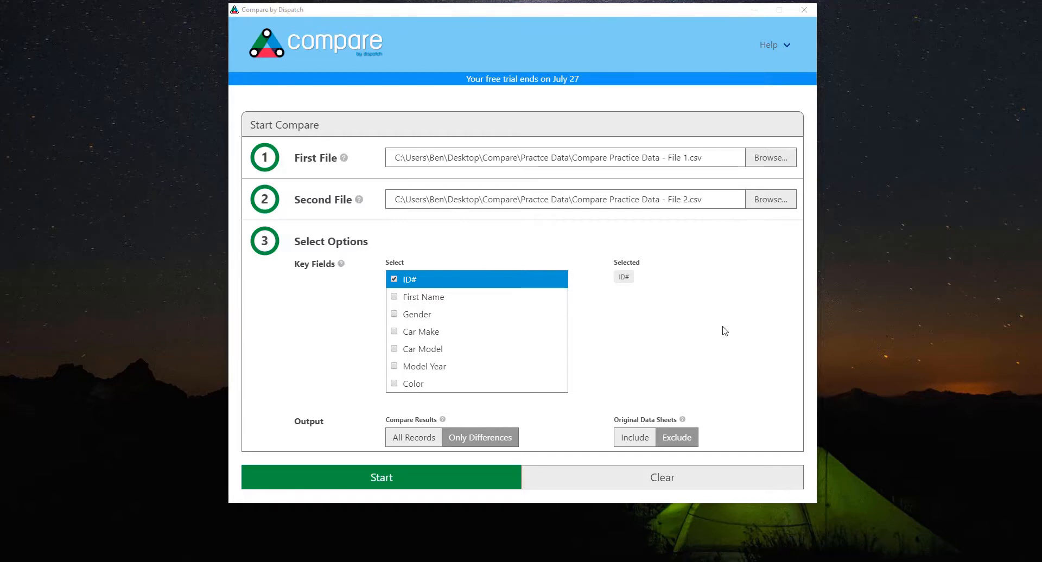
- Show the available help options in Compare by Dispatch
click(788, 46)
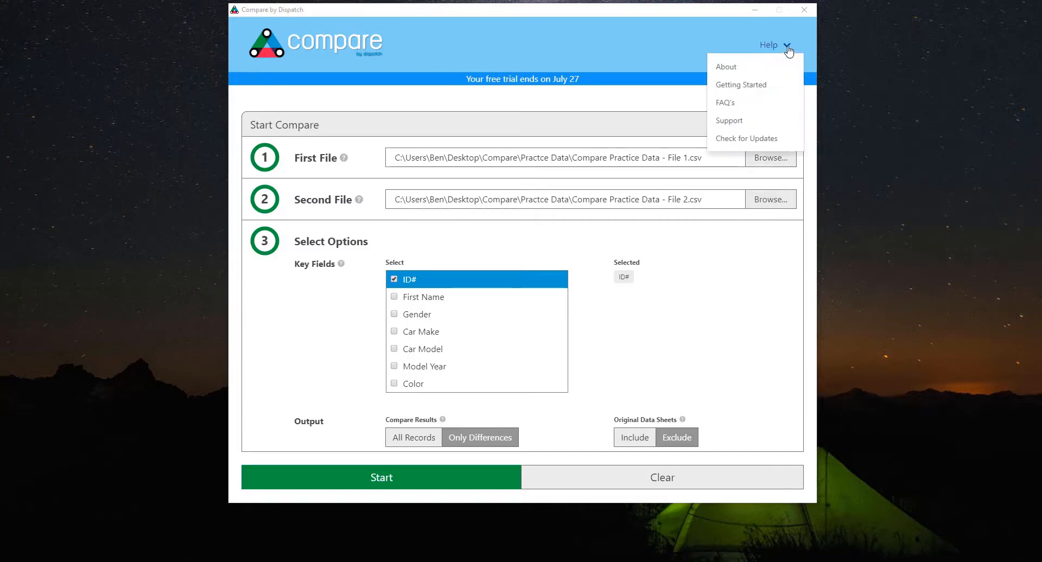